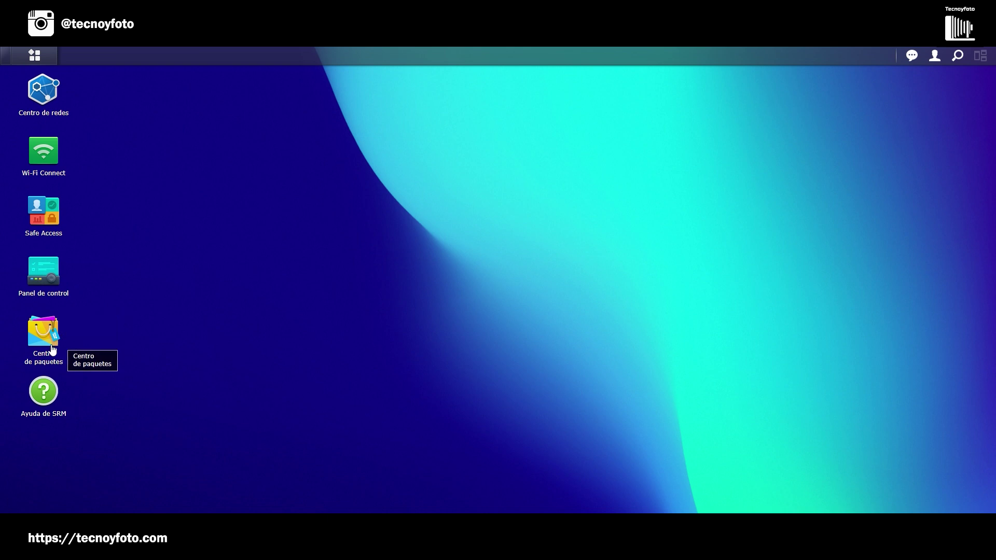
- Browse all the packages available for the router in Centro de paquetes
{"action": "left_click", "coordinate": [44, 338]}
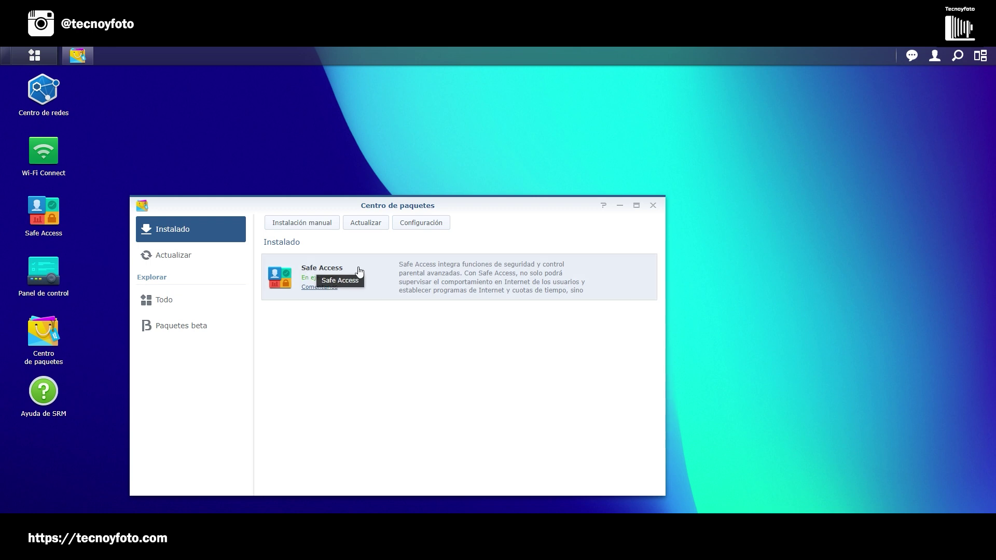
{"action": "left_click", "coordinate": [159, 301]}
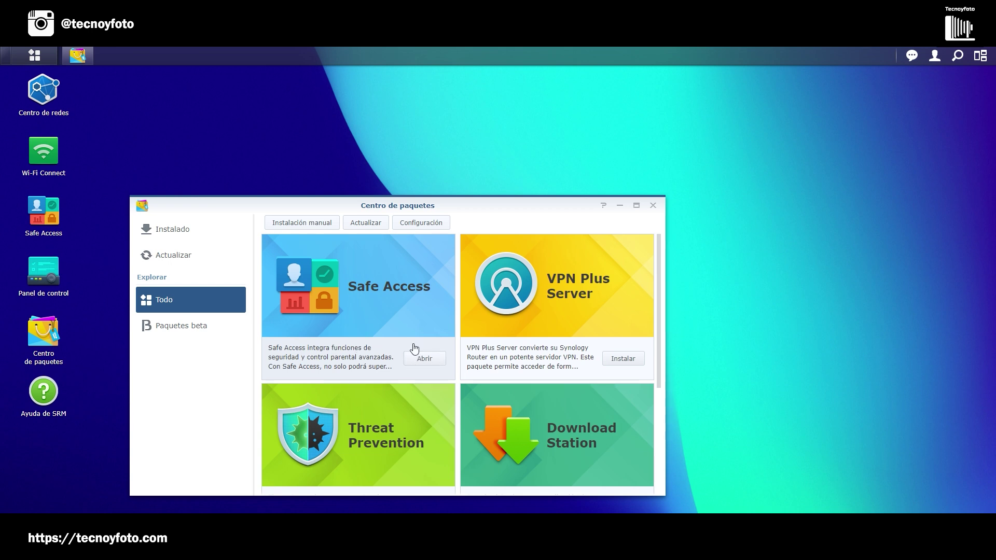
{"action": "scroll", "coordinate": [632, 363], "scroll_direction": "down", "scroll_amount": 3}
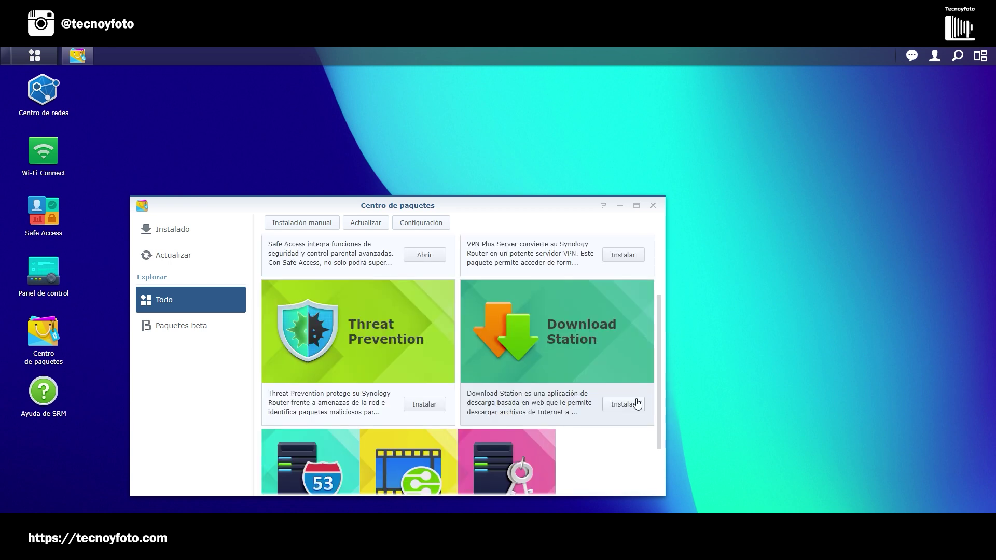
{"action": "scroll", "coordinate": [634, 407], "scroll_direction": "up", "scroll_amount": 3}
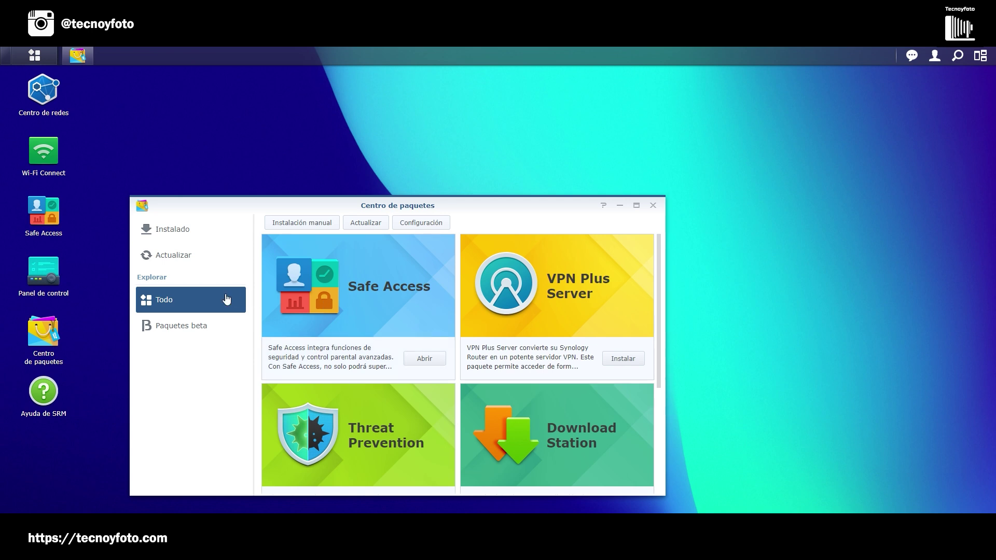
{"action": "left_click", "coordinate": [653, 207]}
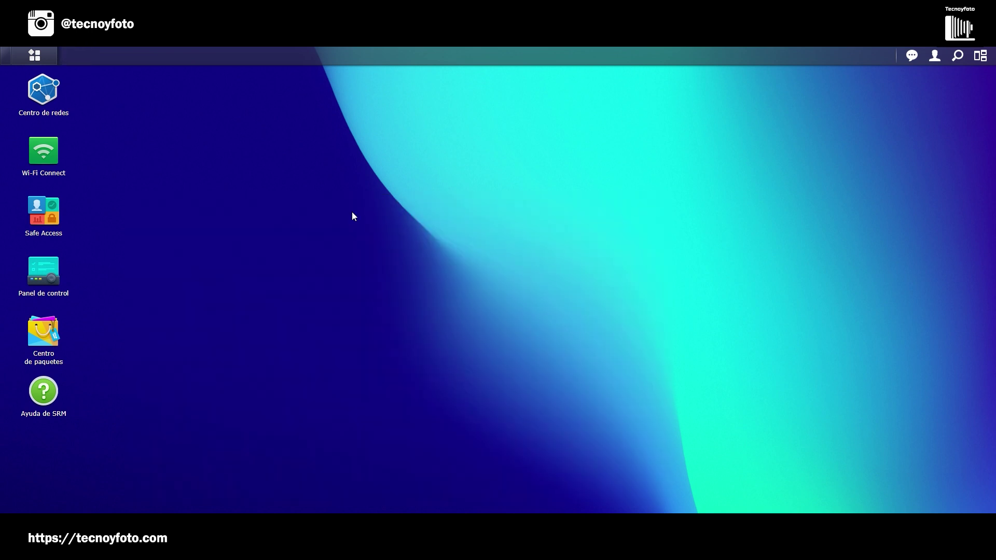
- Open Safe Access and start adding a new profile of the type Perfil de usuario
{"action": "left_click", "coordinate": [62, 219]}
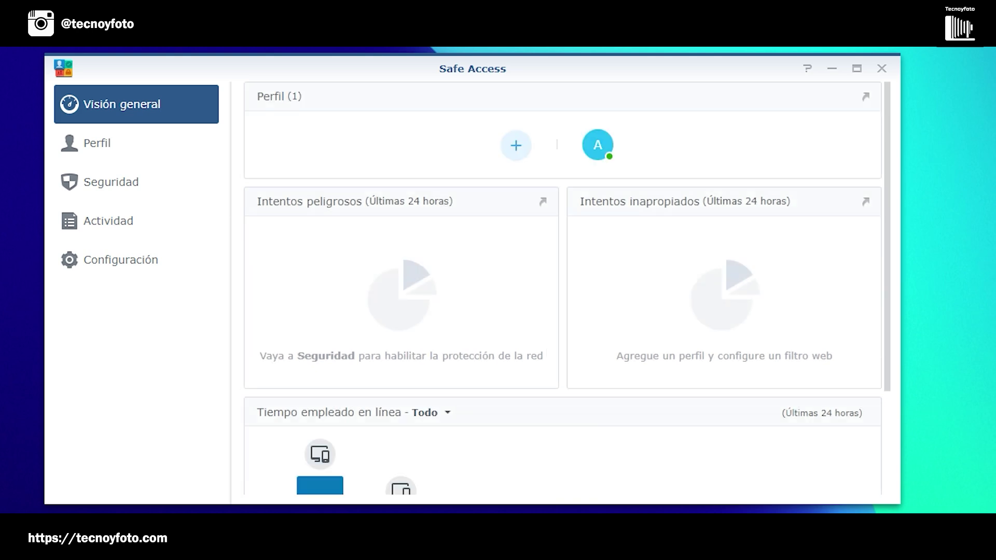
{"action": "left_click", "coordinate": [94, 153]}
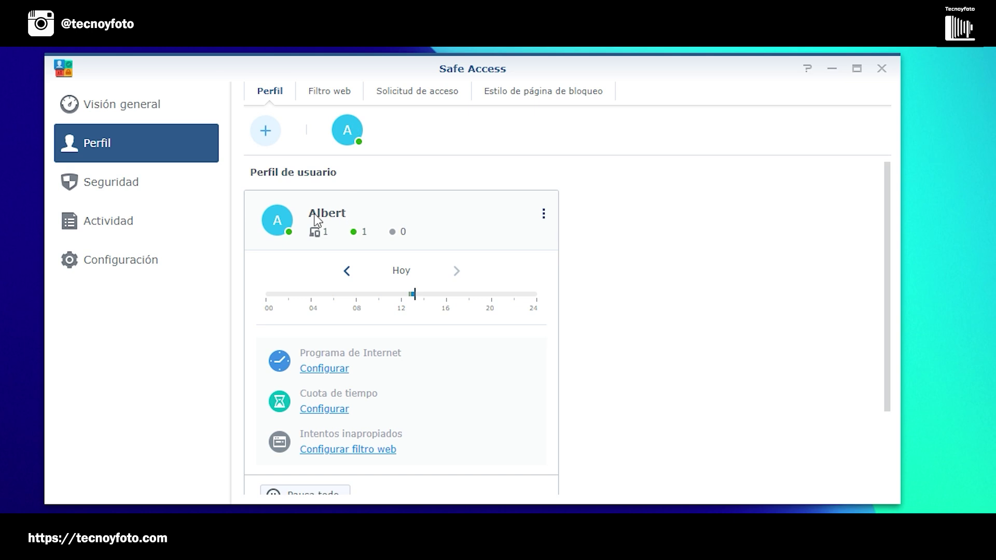
{"action": "left_click", "coordinate": [267, 133]}
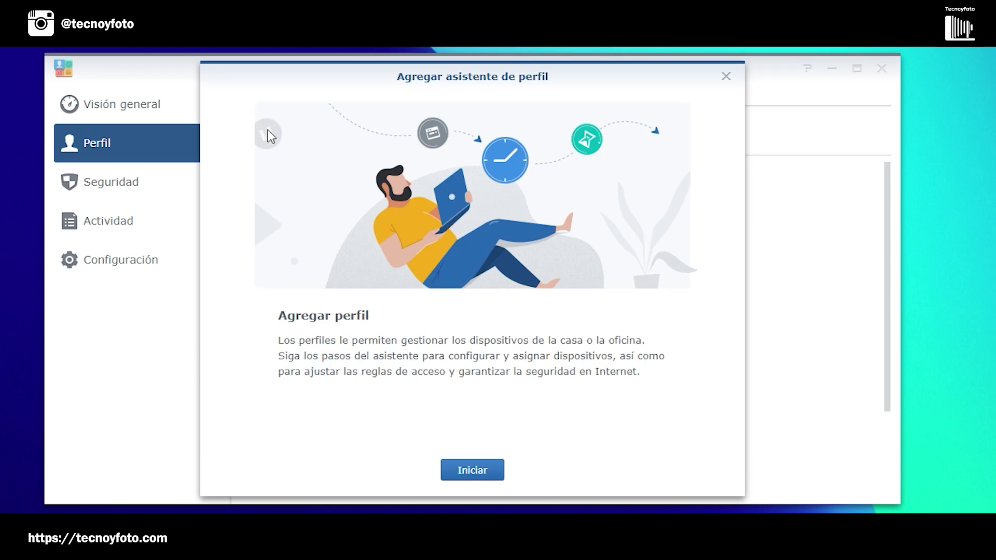
{"action": "left_click", "coordinate": [474, 470]}
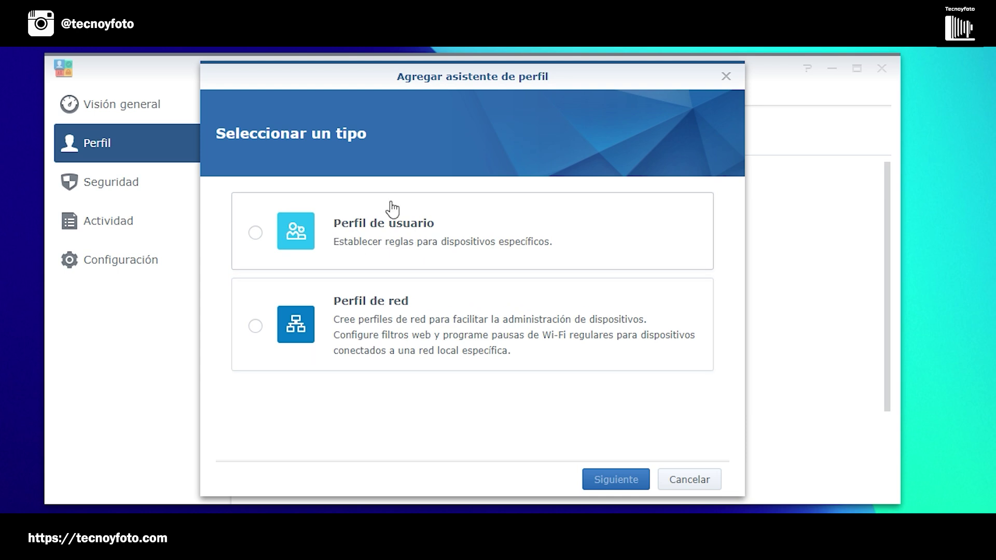
{"action": "left_click", "coordinate": [395, 228]}
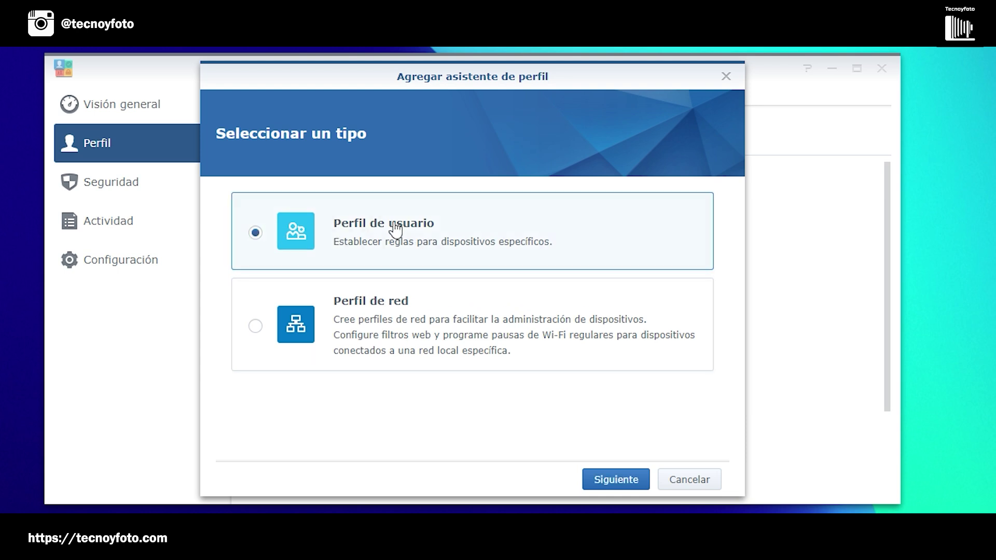
{"action": "left_click", "coordinate": [618, 481]}
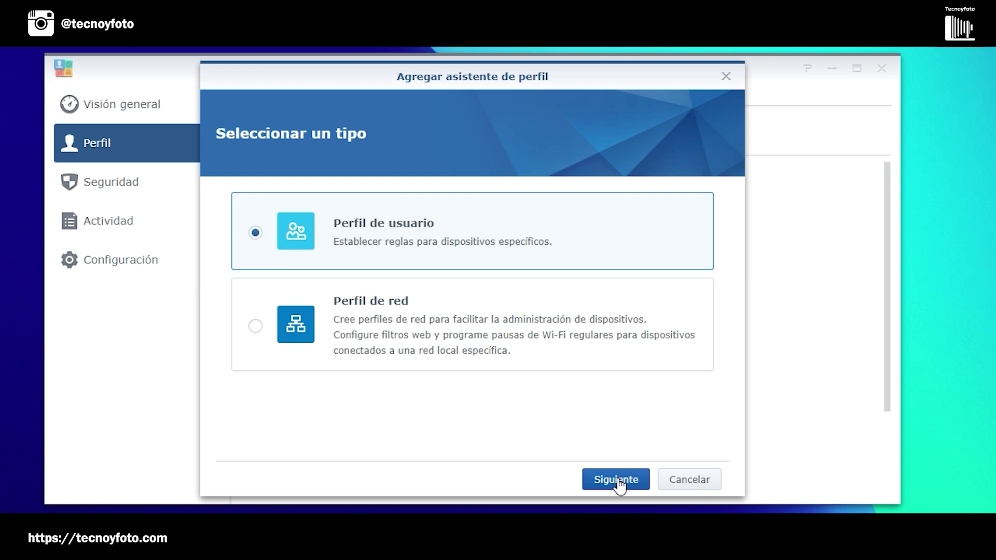
- Enter the person's first name as the profile name and continue to device assignment
{"action": "left_click", "coordinate": [456, 376]}
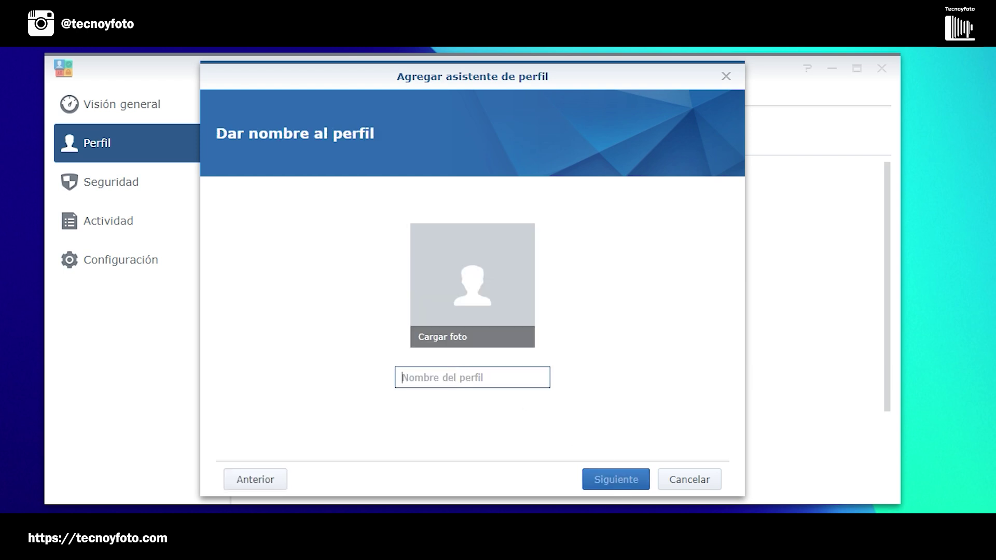
{"action": "type", "text": "Andrés"}
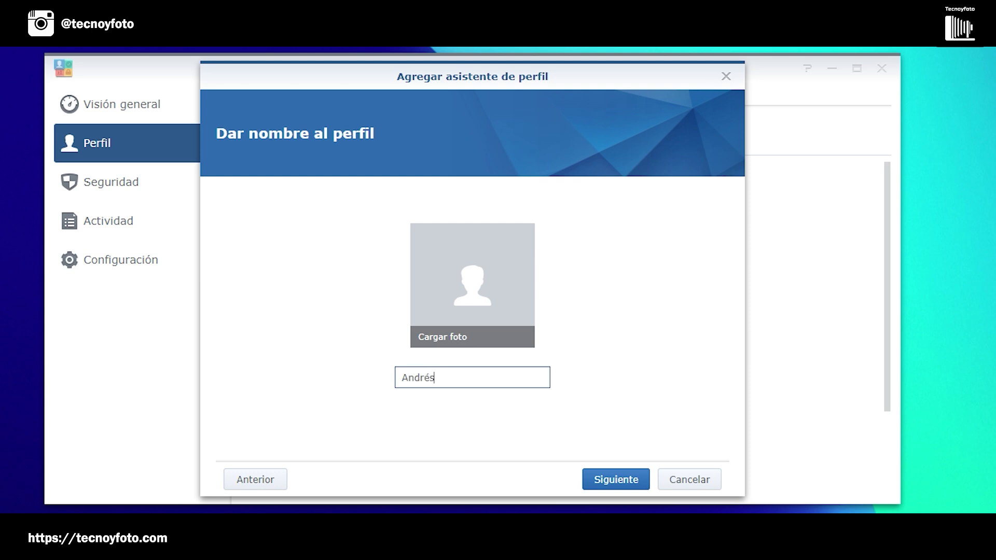
{"action": "left_click", "coordinate": [625, 477]}
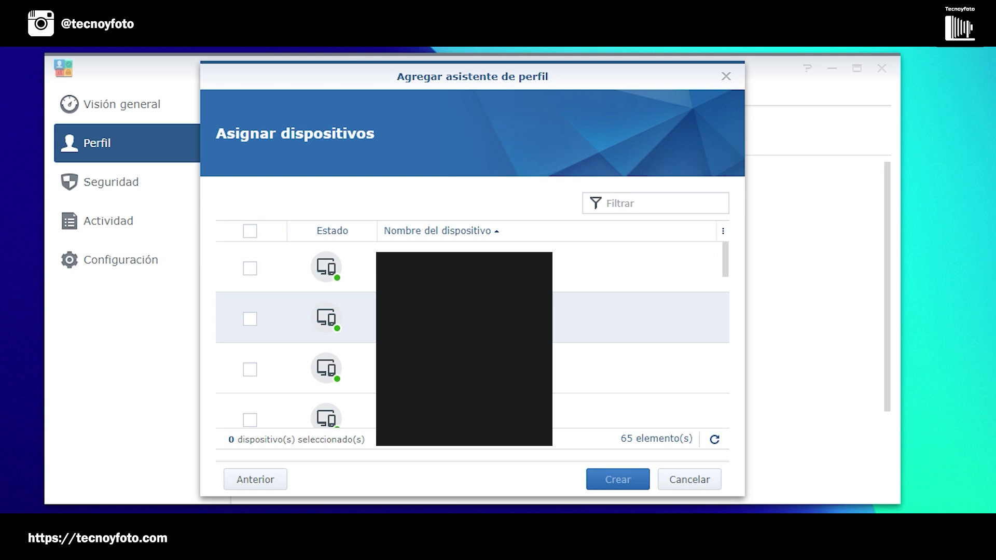
- Assign one offline device from the device list to the new profile and finish creating the profile
{"action": "scroll", "coordinate": [356, 272], "scroll_direction": "down", "scroll_amount": 5}
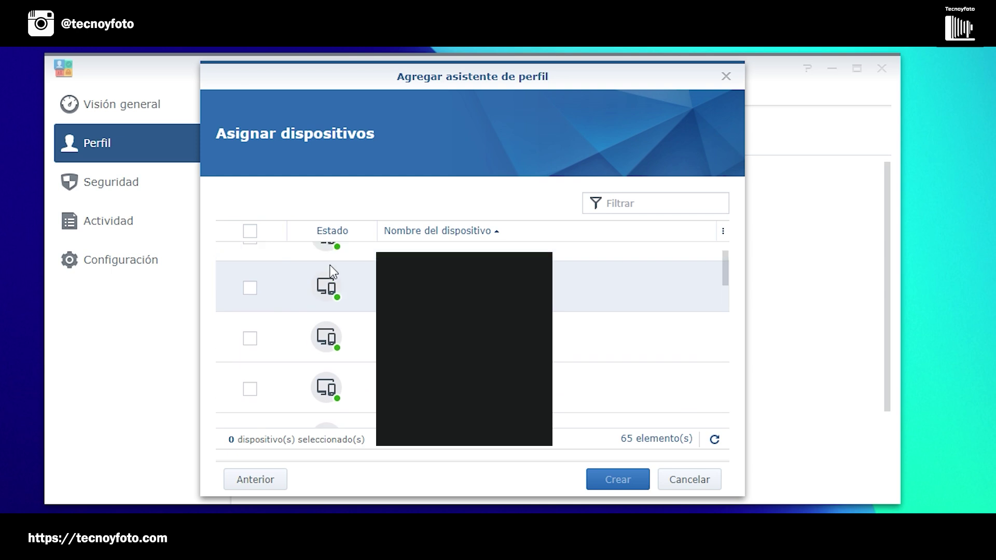
{"action": "scroll", "coordinate": [289, 275], "scroll_direction": "down", "scroll_amount": 5}
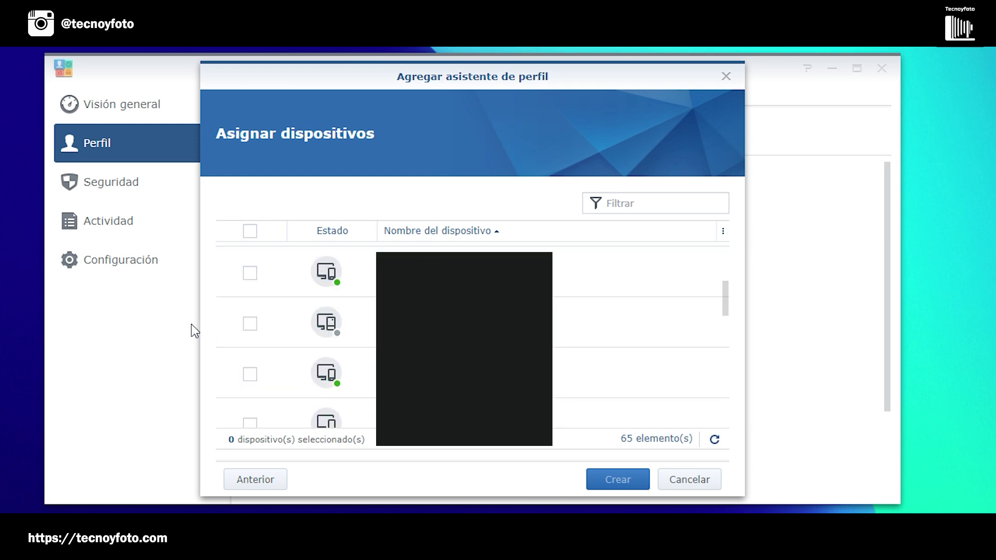
{"action": "left_click", "coordinate": [250, 324]}
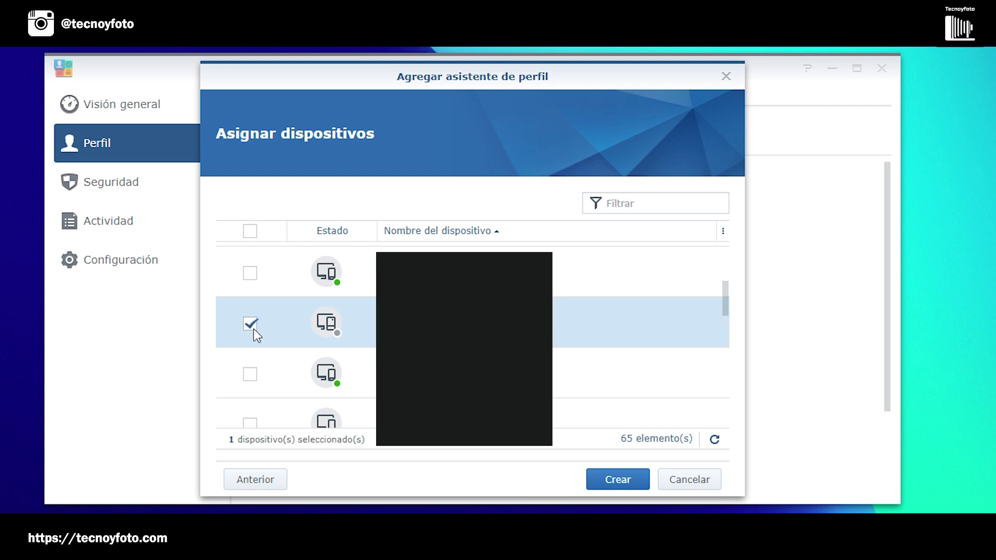
{"action": "left_click", "coordinate": [622, 482]}
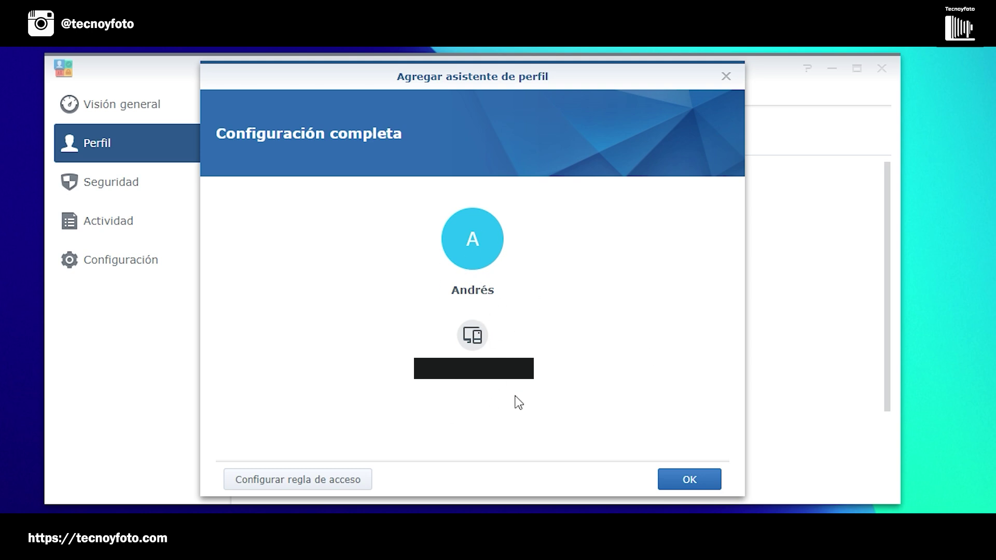
{"action": "left_click", "coordinate": [691, 479]}
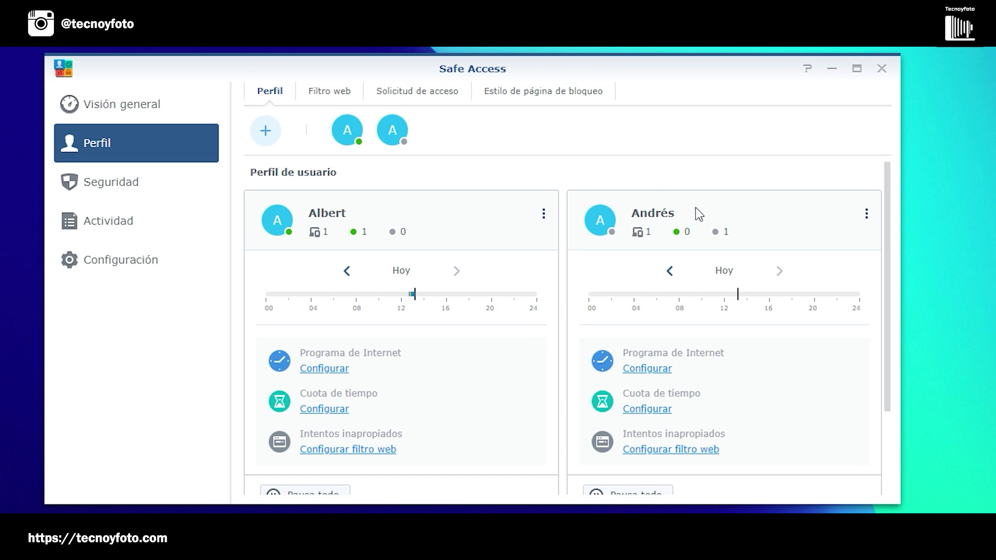
- Open the newly created user profile for editing and enable its Programa de Internet
{"action": "left_click", "coordinate": [867, 214]}
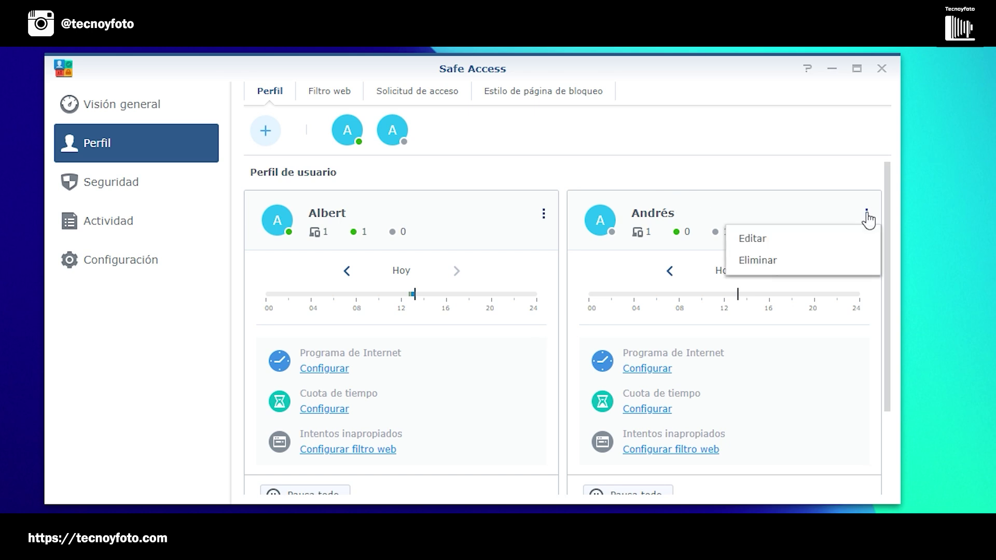
{"action": "left_click", "coordinate": [765, 240]}
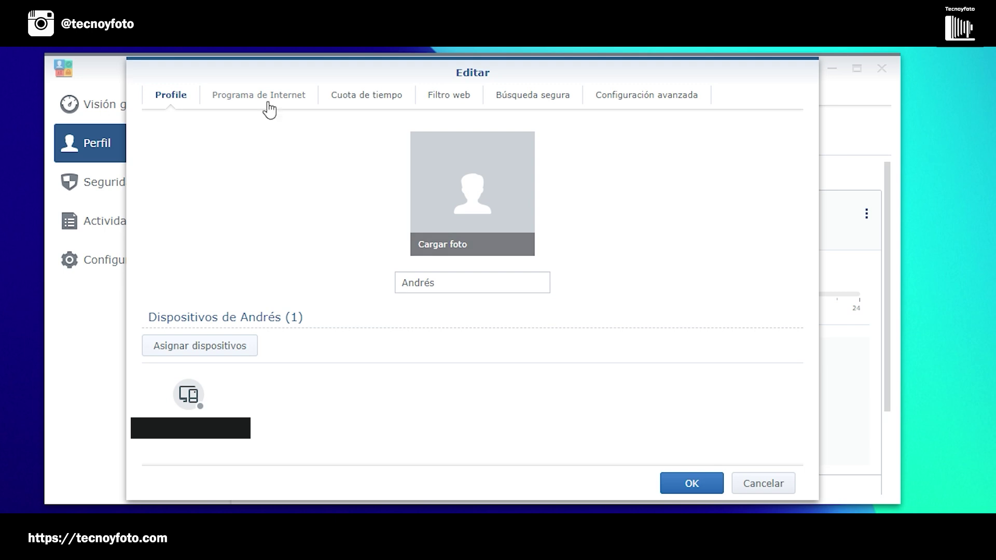
{"action": "left_click", "coordinate": [242, 98]}
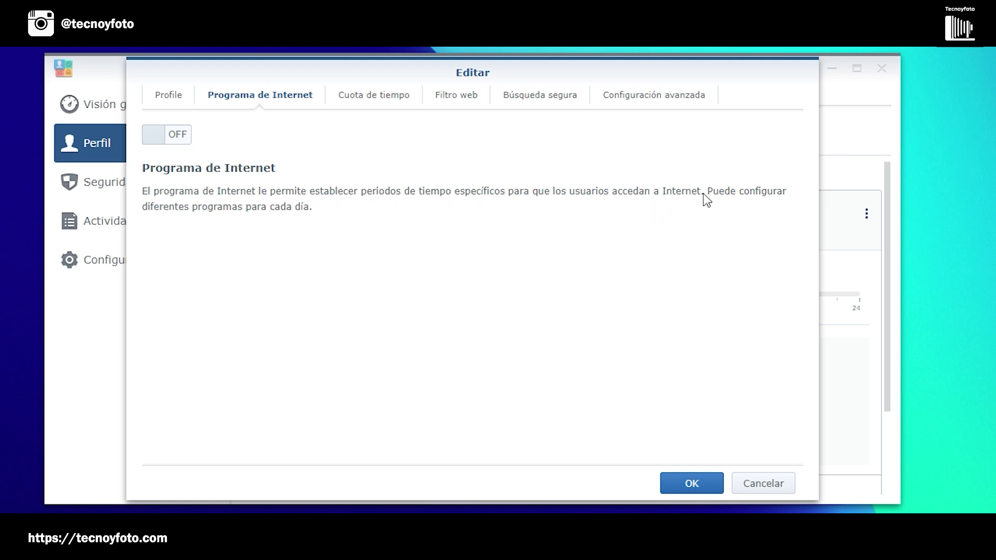
{"action": "left_click", "coordinate": [158, 136]}
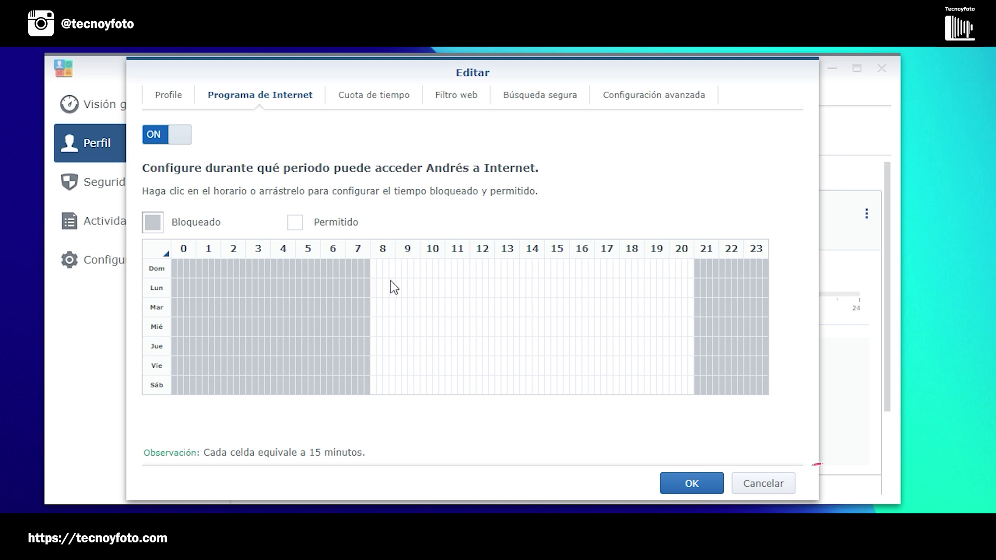
- Allow Internet access on Monday only from 19:30 to 22:00 and on Sunday only from 10:30 to 22:45
{"action": "left_click_drag", "start_coordinate": [372, 292], "coordinate": [654, 297]}
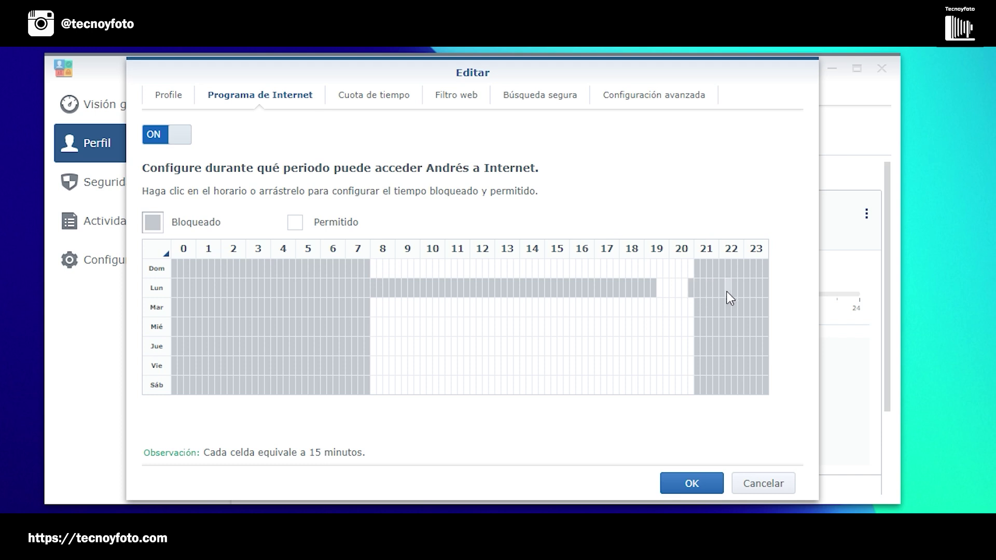
{"action": "left_click", "coordinate": [295, 223]}
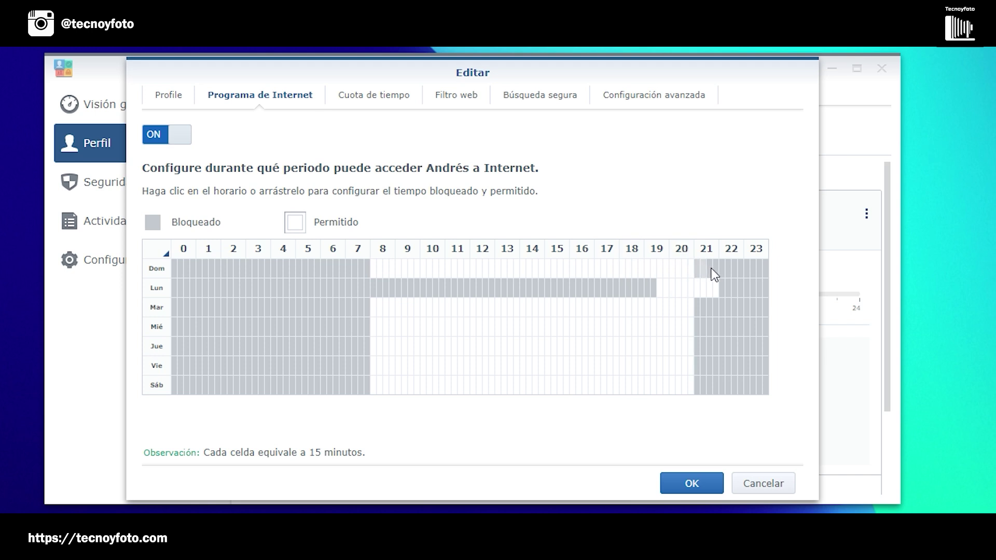
{"action": "left_click_drag", "start_coordinate": [734, 266], "coordinate": [735, 268]}
{"action": "left_click", "coordinate": [153, 222]}
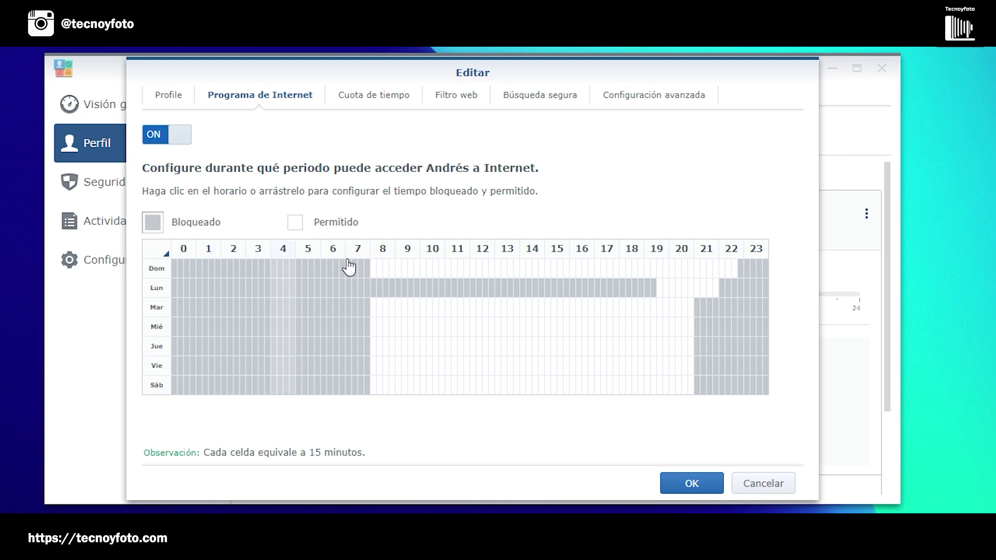
{"action": "left_click_drag", "start_coordinate": [371, 265], "coordinate": [431, 265]}
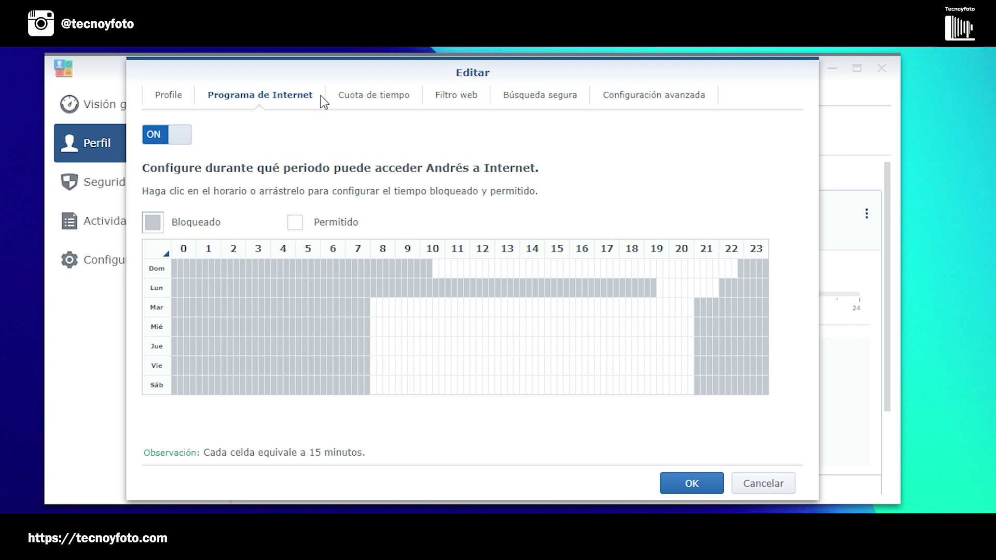
- Enable the profile's Cuota de tiempo with the same quota of 01 hours and 00 minutes every day
{"action": "left_click", "coordinate": [362, 109]}
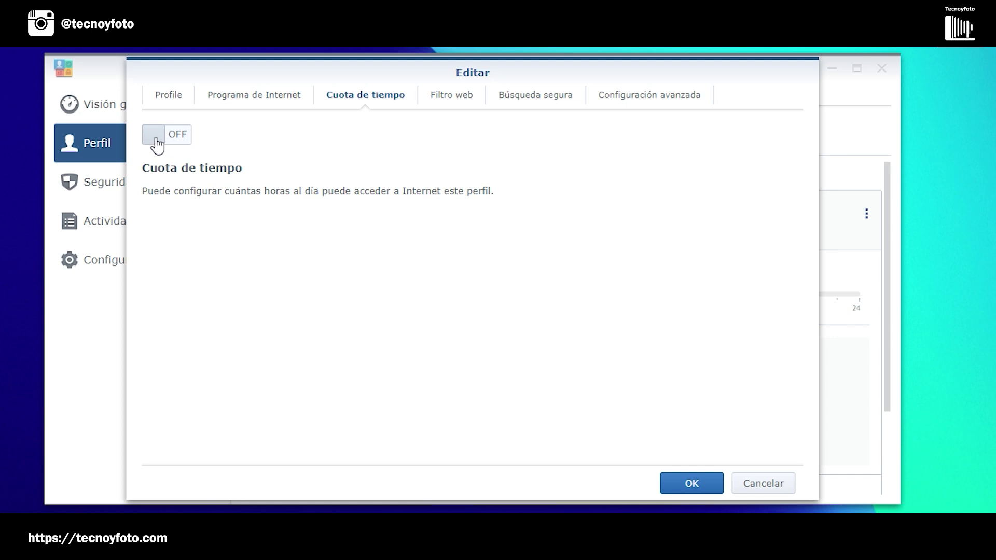
{"action": "left_click", "coordinate": [167, 134]}
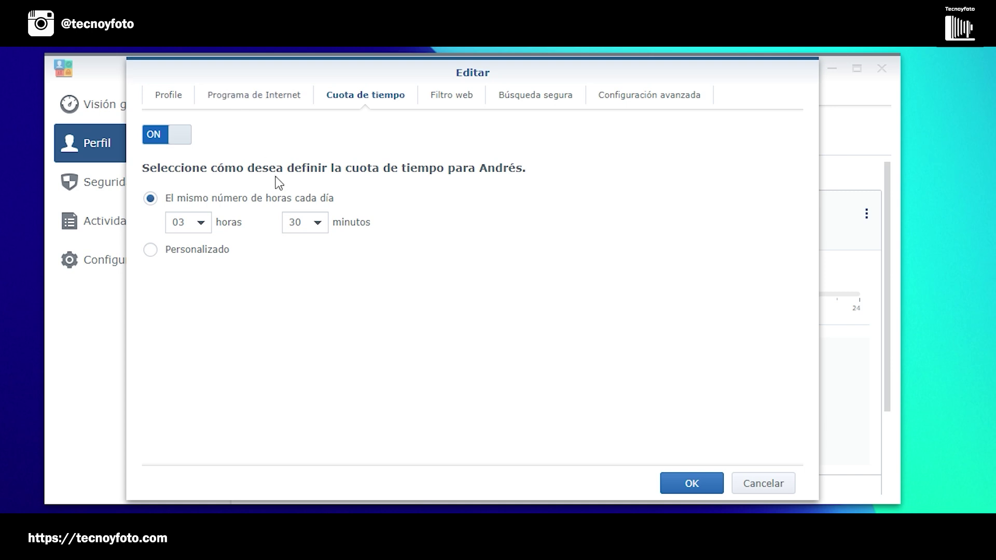
{"action": "left_click", "coordinate": [204, 227]}
{"action": "scroll", "coordinate": [184, 285], "scroll_direction": "up", "scroll_amount": 1}
{"action": "left_click", "coordinate": [185, 269]}
{"action": "left_click", "coordinate": [309, 228]}
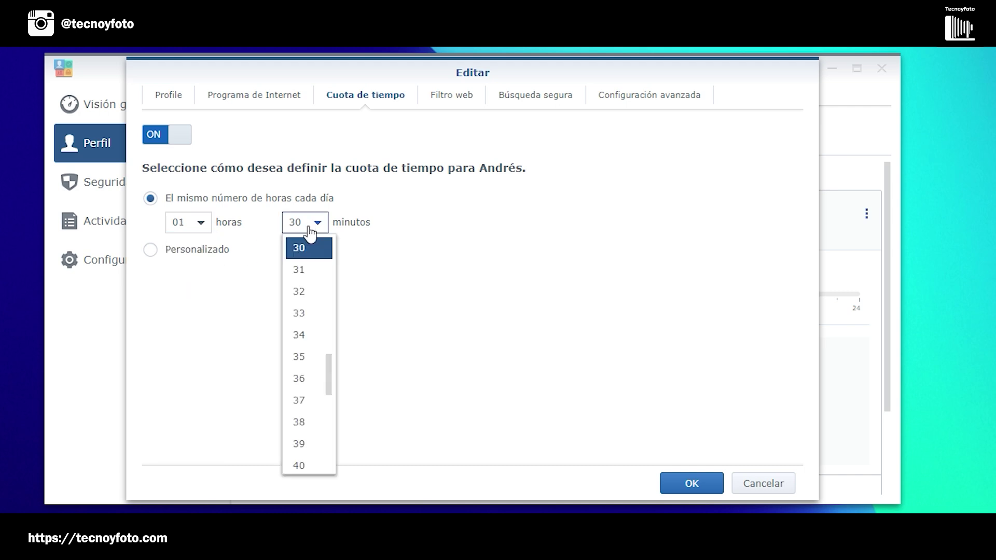
{"action": "scroll", "coordinate": [307, 285], "scroll_direction": "up", "scroll_amount": 10}
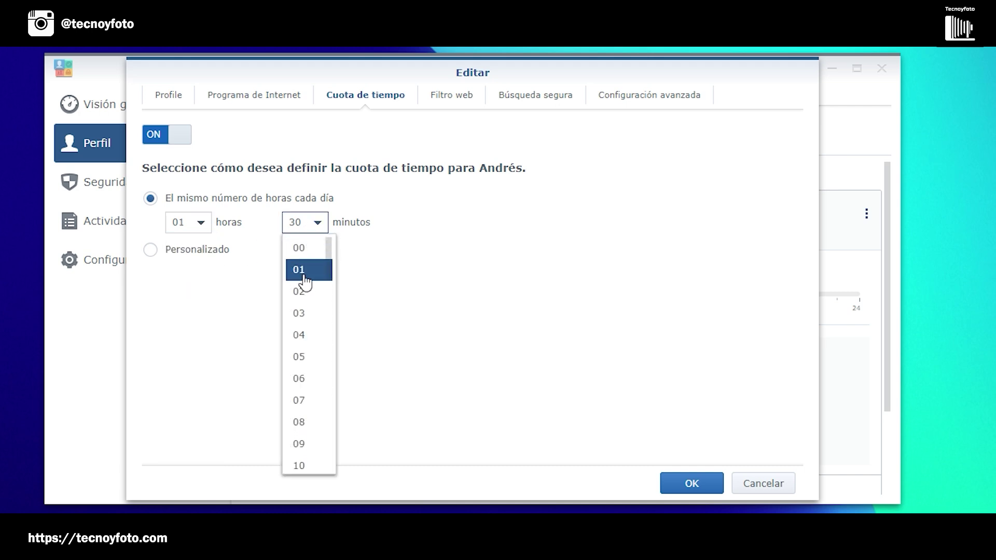
{"action": "left_click", "coordinate": [299, 248]}
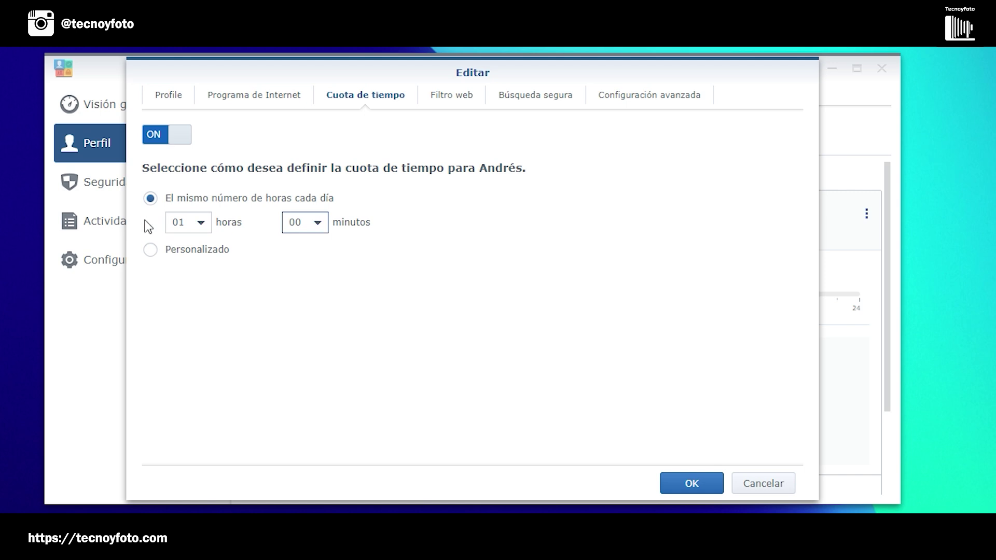
- Switch the time quota to Personalizado to show its per-day settings, and turn the quota off
{"action": "left_click", "coordinate": [150, 250]}
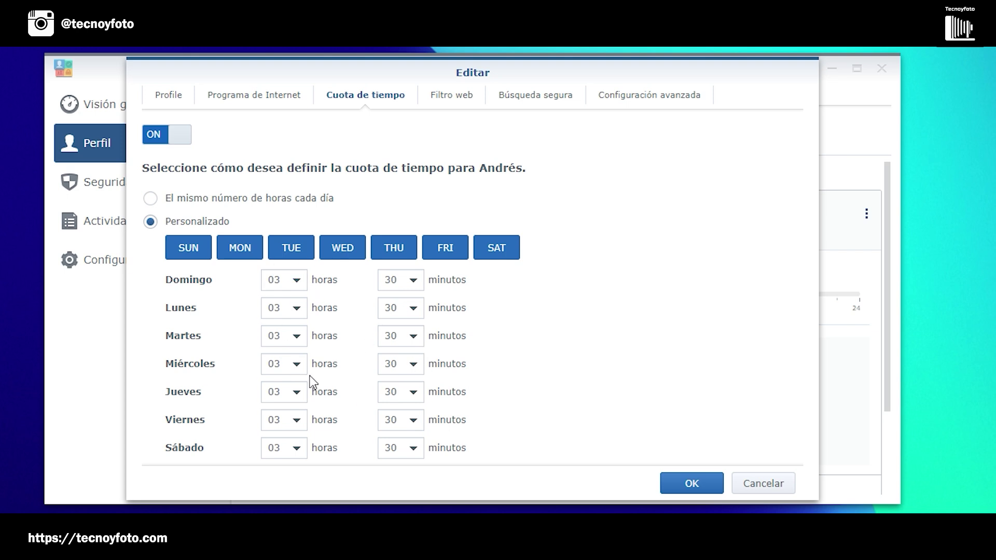
{"action": "left_click", "coordinate": [166, 134]}
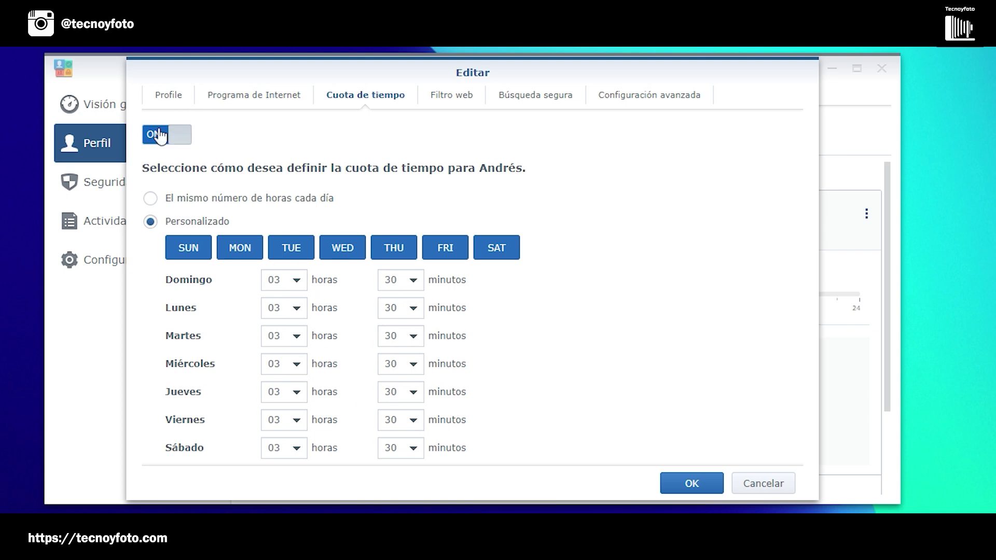
- Enable the profile's Filtro web, apply the predefined Niño filter and save the profile
{"action": "left_click", "coordinate": [445, 99]}
{"action": "left_click", "coordinate": [177, 136]}
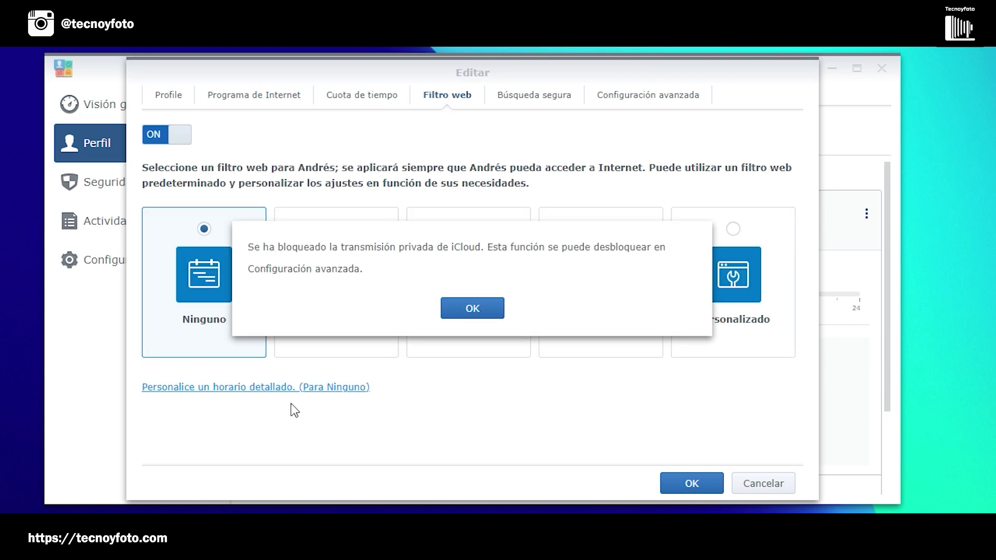
{"action": "left_click", "coordinate": [474, 308]}
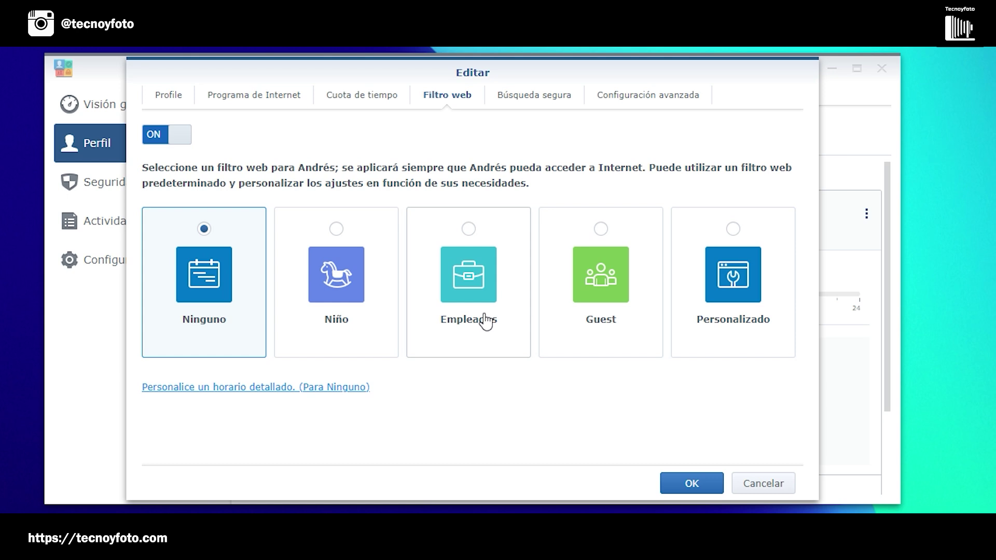
{"action": "mouse_move", "coordinate": [224, 322]}
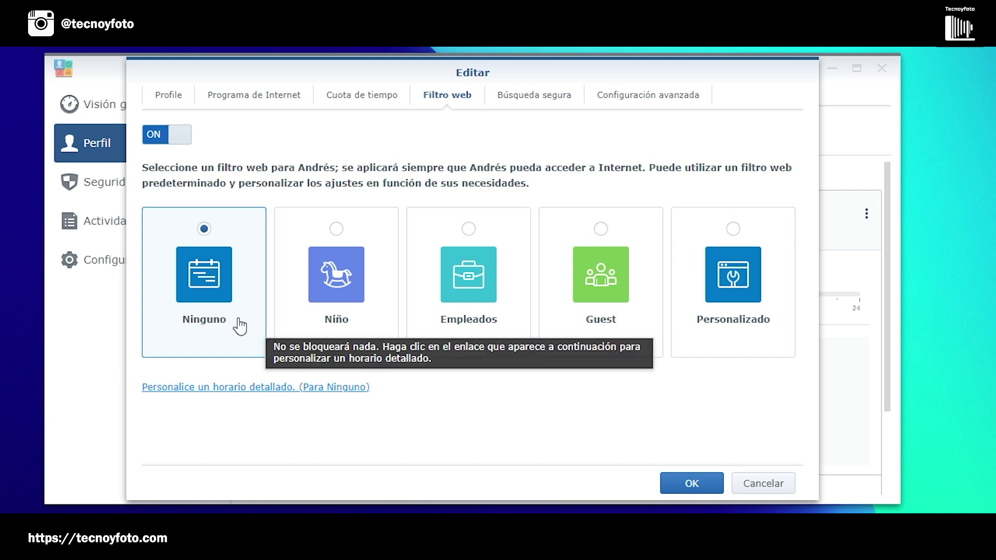
{"action": "mouse_move", "coordinate": [384, 298]}
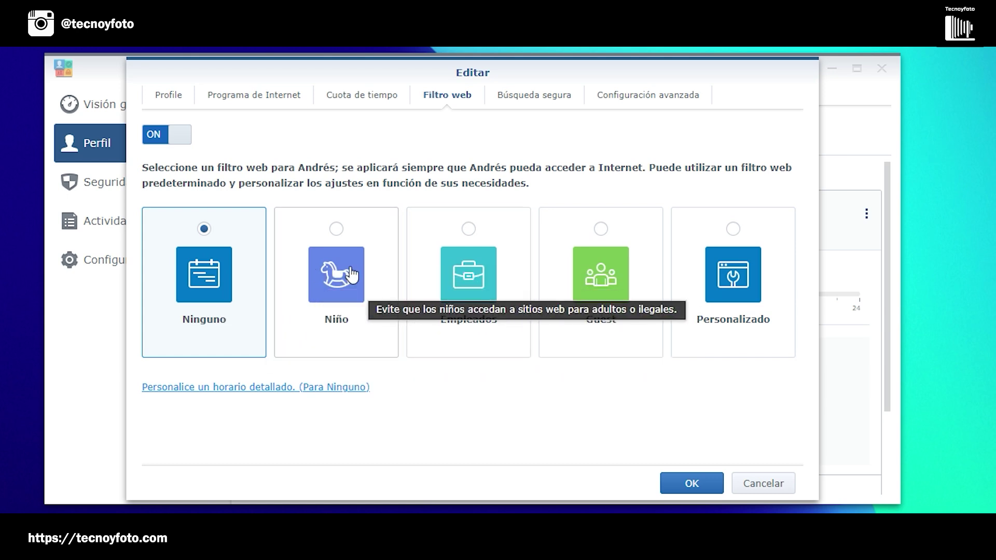
{"action": "mouse_move", "coordinate": [472, 280]}
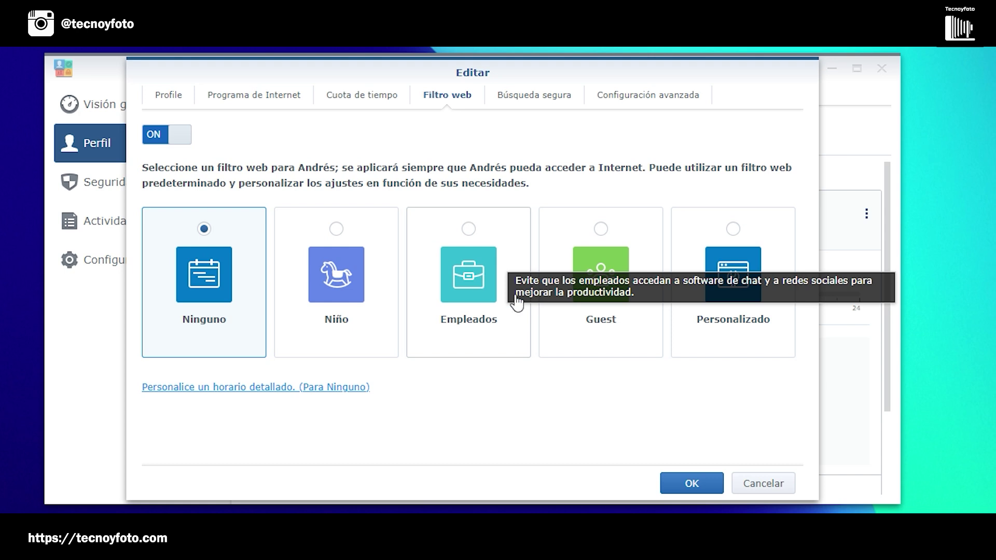
{"action": "mouse_move", "coordinate": [601, 278]}
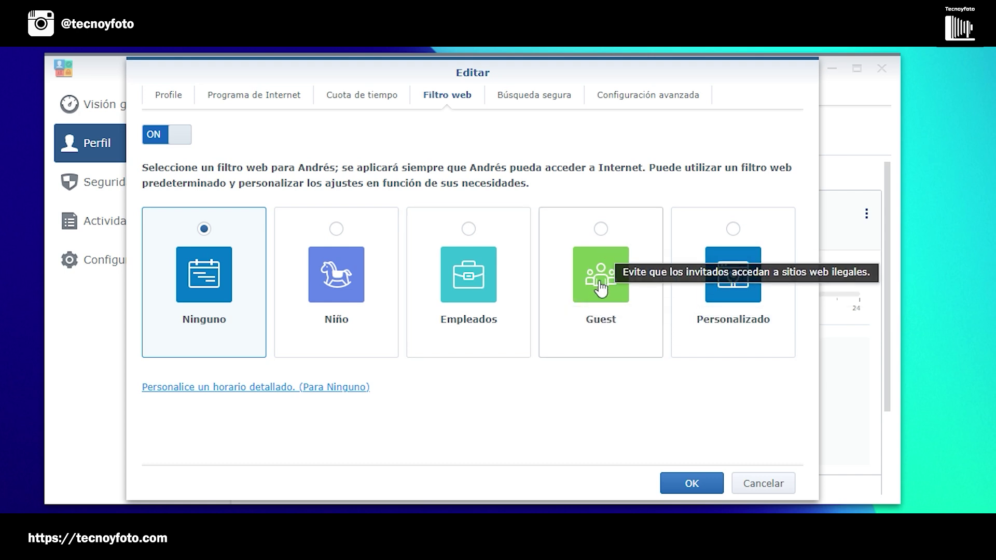
{"action": "mouse_move", "coordinate": [768, 262]}
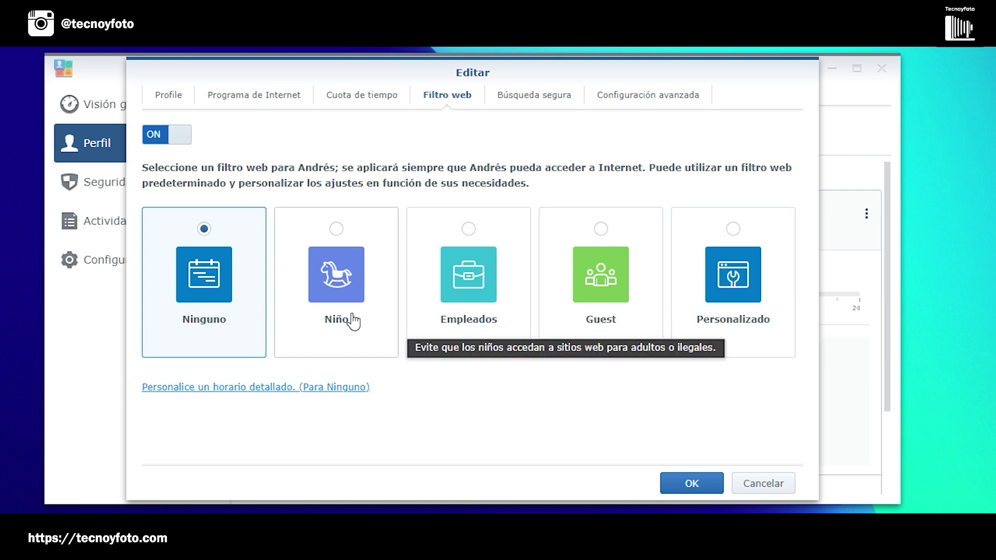
{"action": "left_click", "coordinate": [345, 271]}
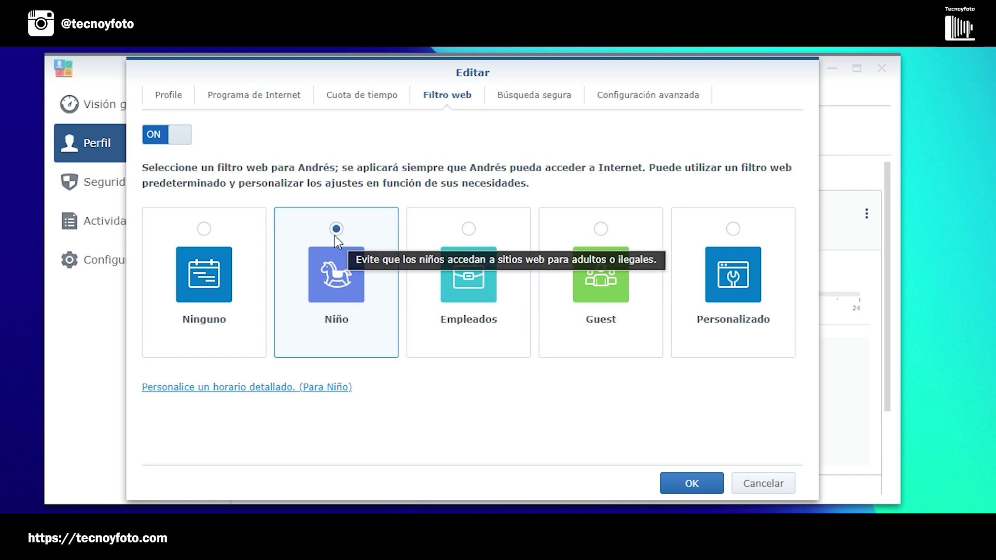
{"action": "left_click", "coordinate": [693, 484]}
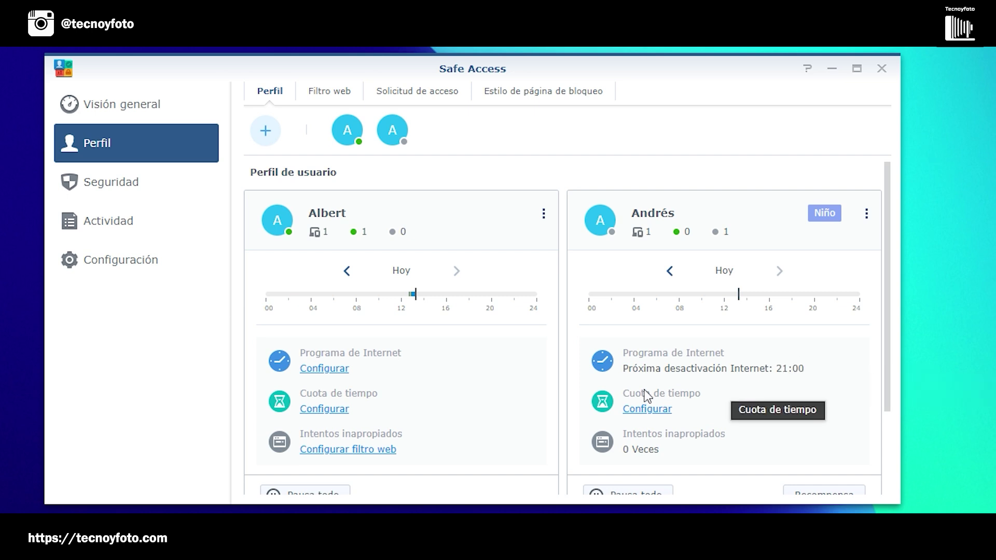
- Reopen the profile that uses the Niño filter for editing and enable its Búsqueda segura
{"action": "scroll", "coordinate": [675, 432], "scroll_direction": "down", "scroll_amount": 1}
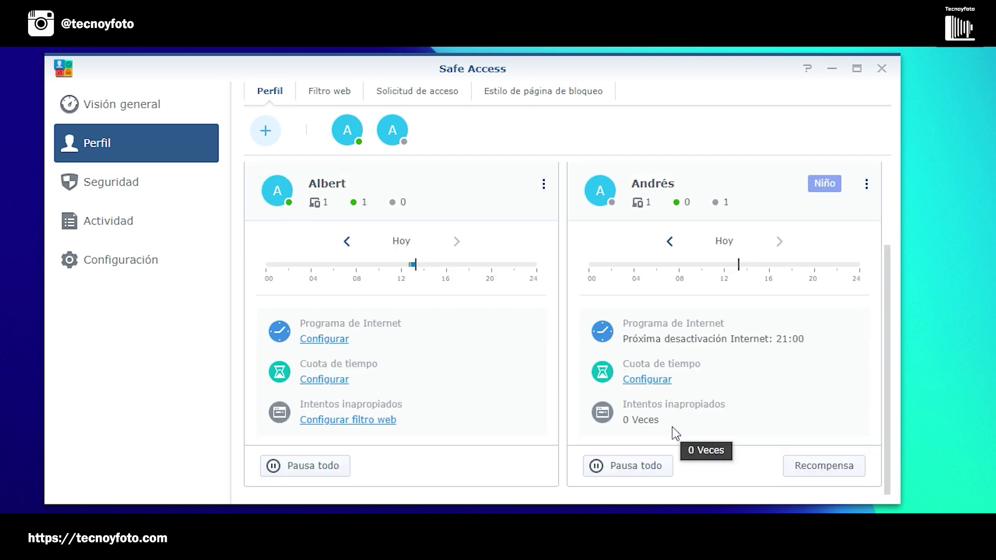
{"action": "scroll", "coordinate": [770, 395], "scroll_direction": "up", "scroll_amount": 1}
{"action": "scroll", "coordinate": [770, 394], "scroll_direction": "down", "scroll_amount": 1}
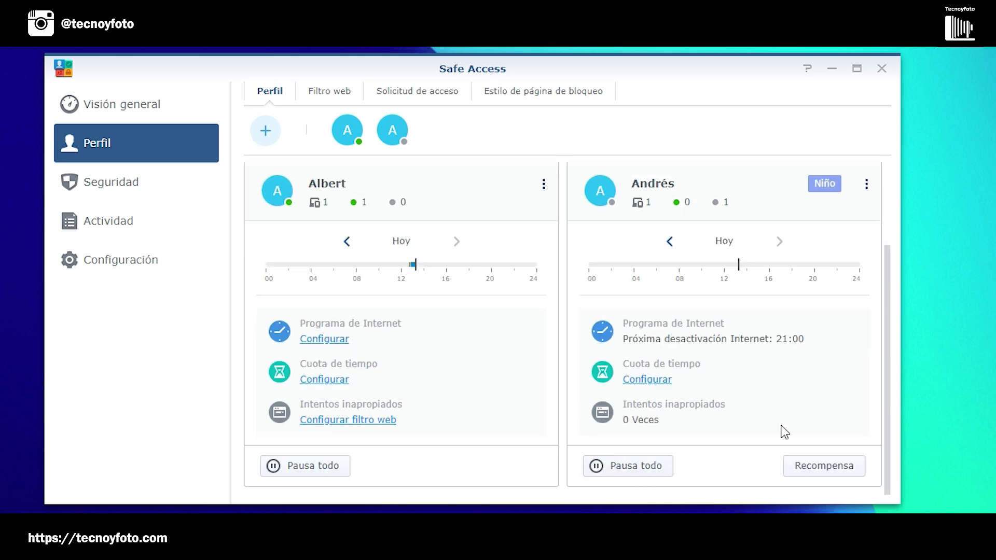
{"action": "scroll", "coordinate": [784, 433], "scroll_direction": "up", "scroll_amount": 1}
{"action": "left_click", "coordinate": [866, 215]}
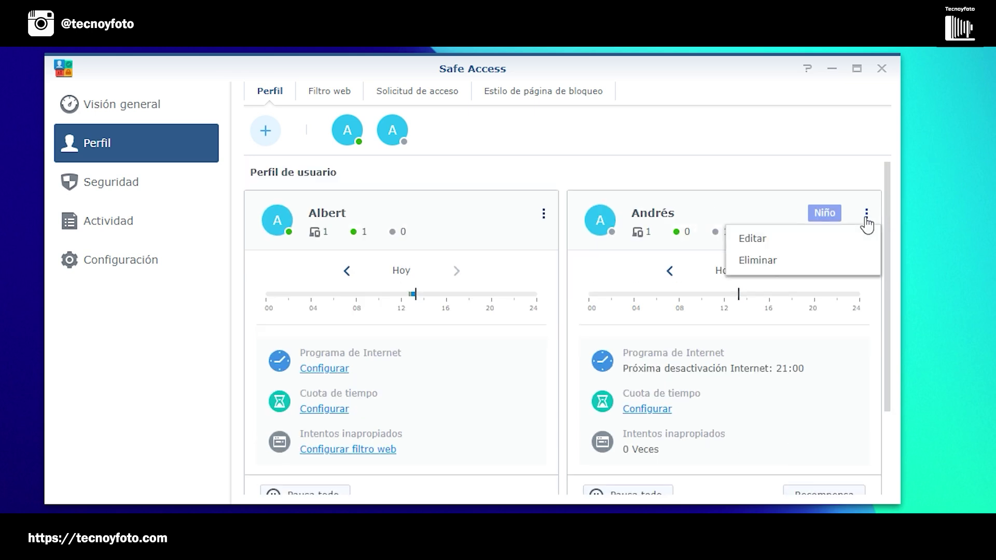
{"action": "left_click", "coordinate": [752, 239]}
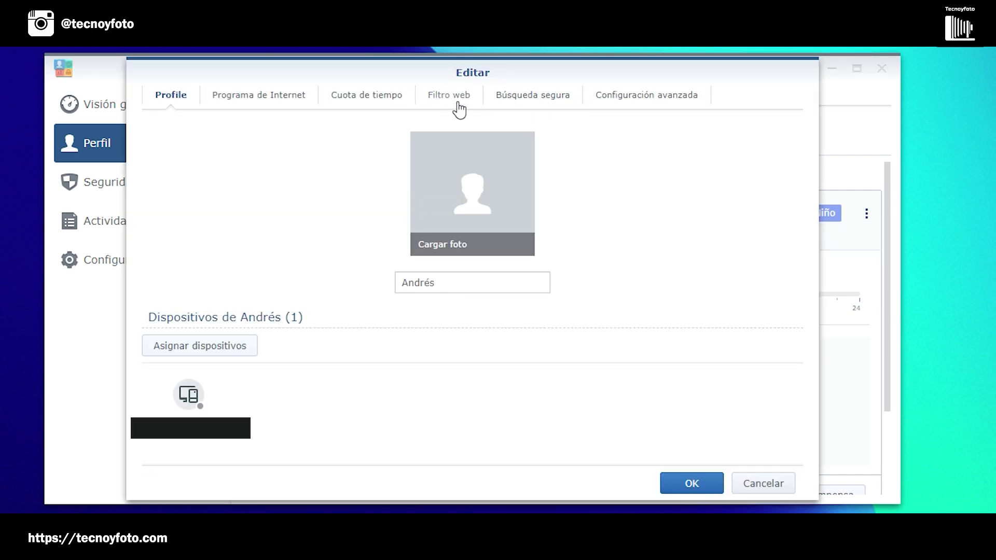
{"action": "left_click", "coordinate": [459, 110]}
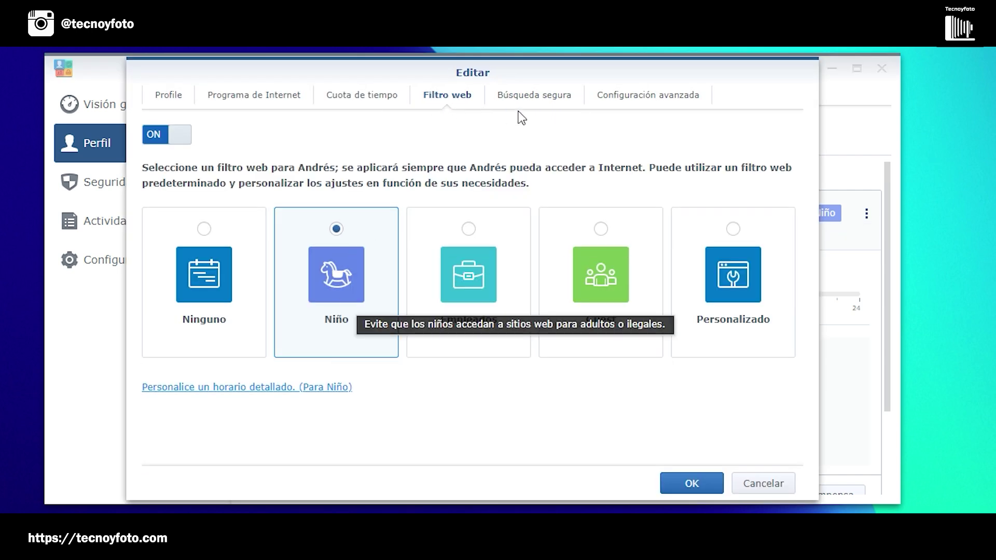
{"action": "left_click", "coordinate": [539, 98]}
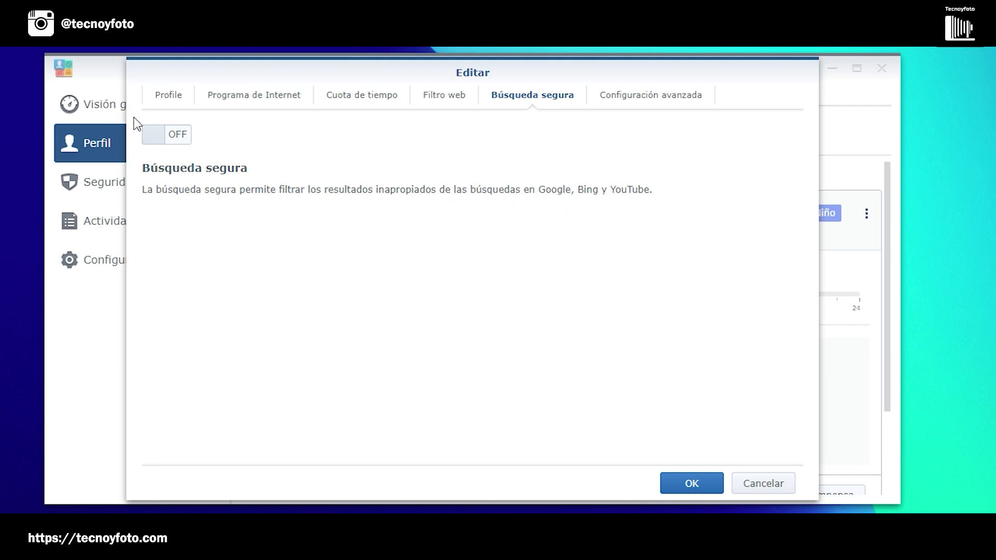
{"action": "left_click", "coordinate": [167, 132]}
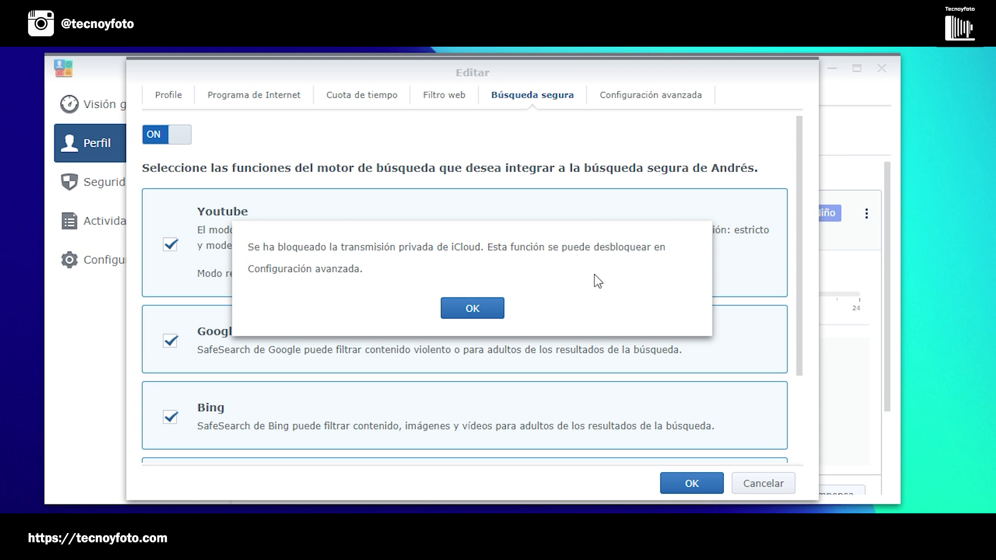
{"action": "left_click", "coordinate": [473, 308]}
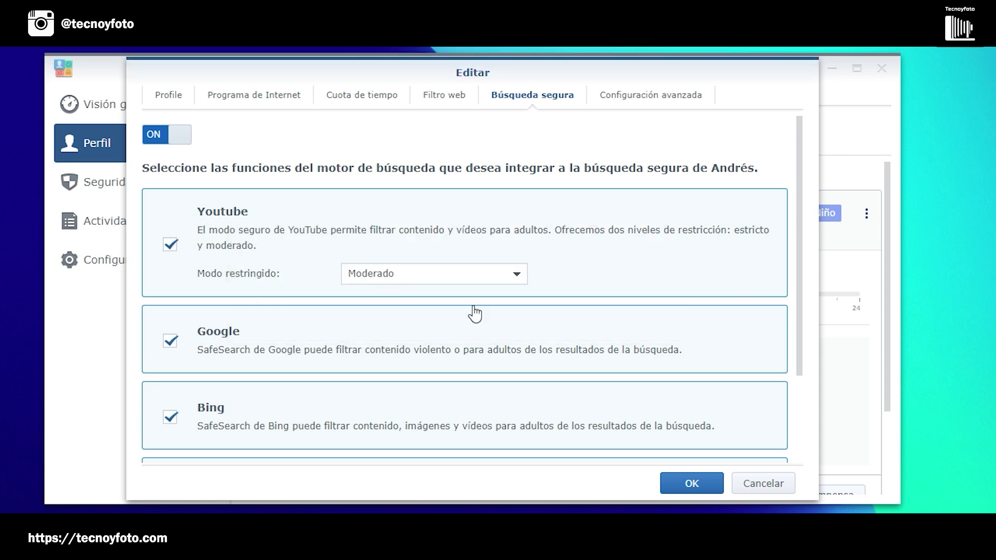
- Set YouTube's Modo restringido to Estricto in the profile's safe search settings
{"action": "scroll", "coordinate": [286, 231], "scroll_direction": "down", "scroll_amount": 2}
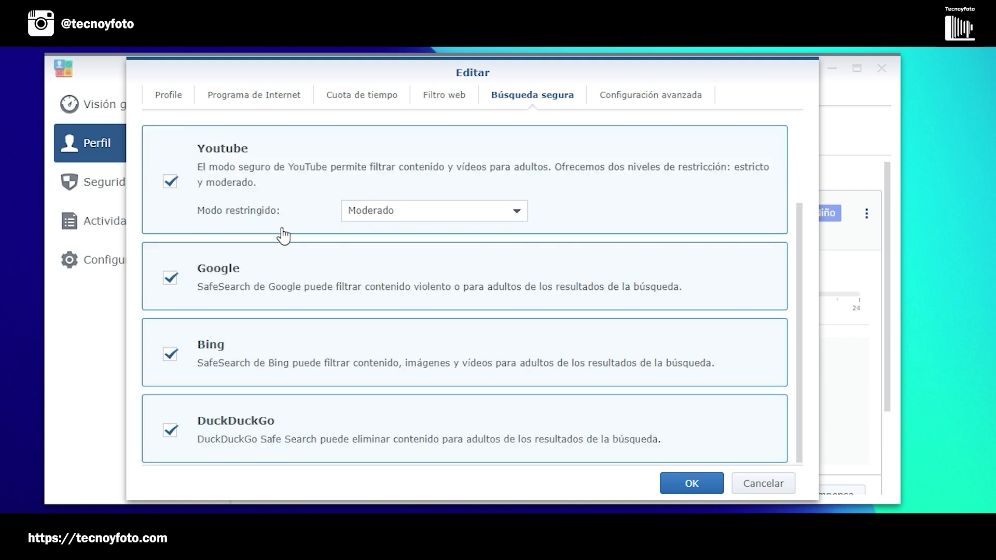
{"action": "scroll", "coordinate": [270, 219], "scroll_direction": "up", "scroll_amount": 2}
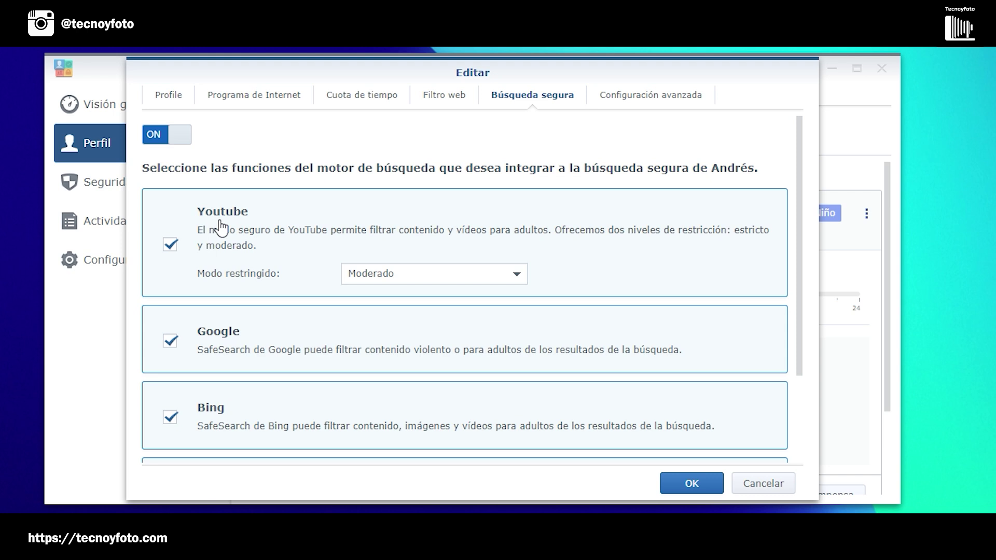
{"action": "left_click", "coordinate": [517, 279]}
{"action": "left_click", "coordinate": [390, 321]}
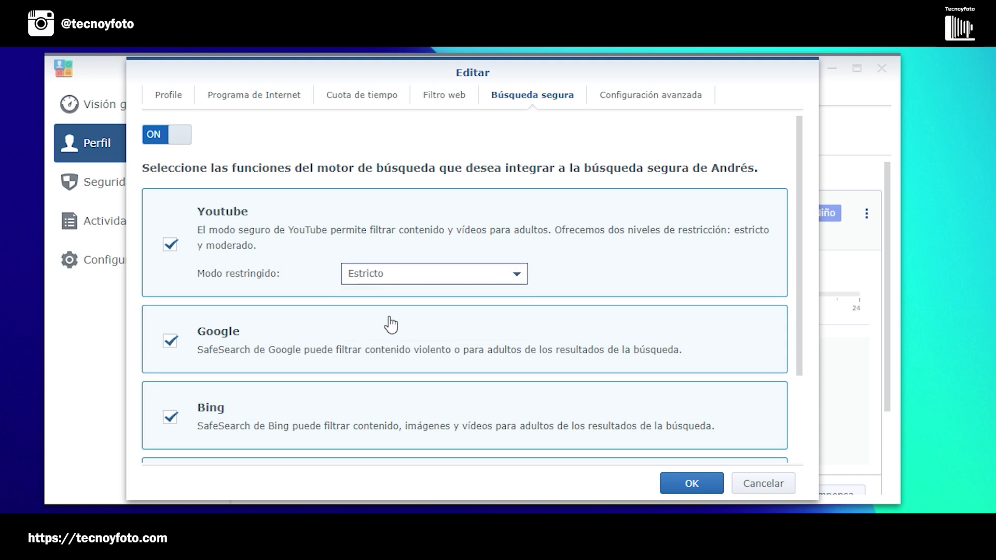
- Review the remaining safe search engines and the advanced iCloud private relay blocking option, and save the profile
{"action": "scroll", "coordinate": [262, 314], "scroll_direction": "down", "scroll_amount": 2}
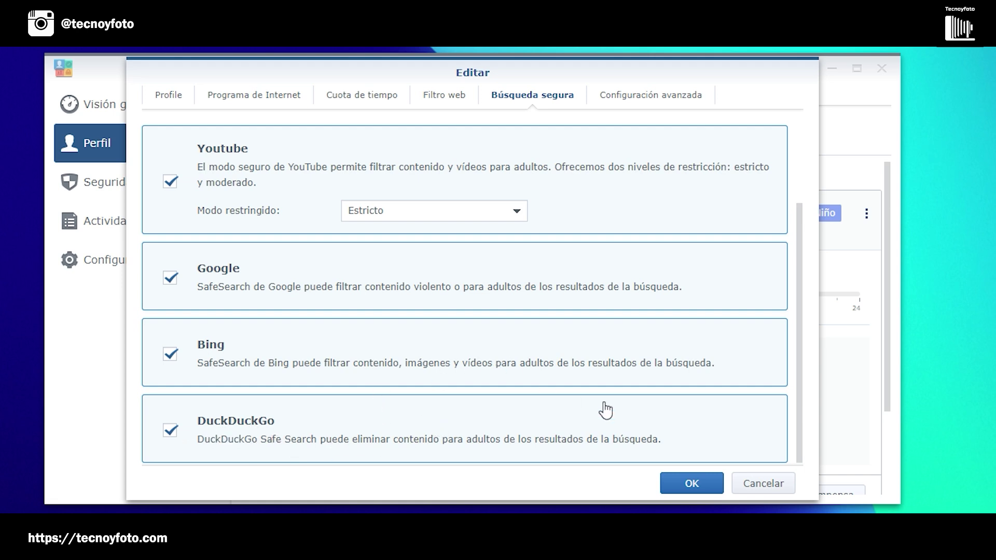
{"action": "scroll", "coordinate": [606, 409], "scroll_direction": "up", "scroll_amount": 2}
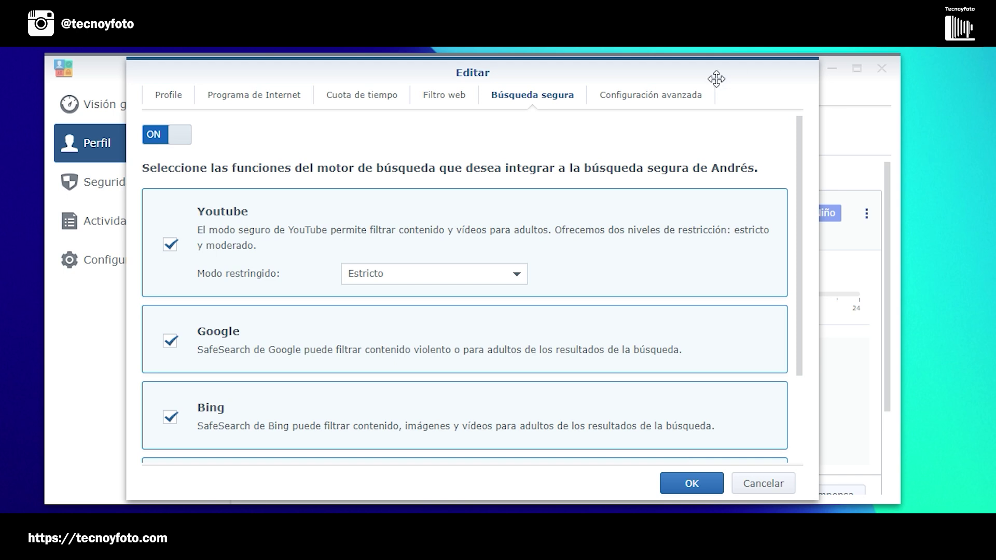
{"action": "left_click", "coordinate": [645, 96]}
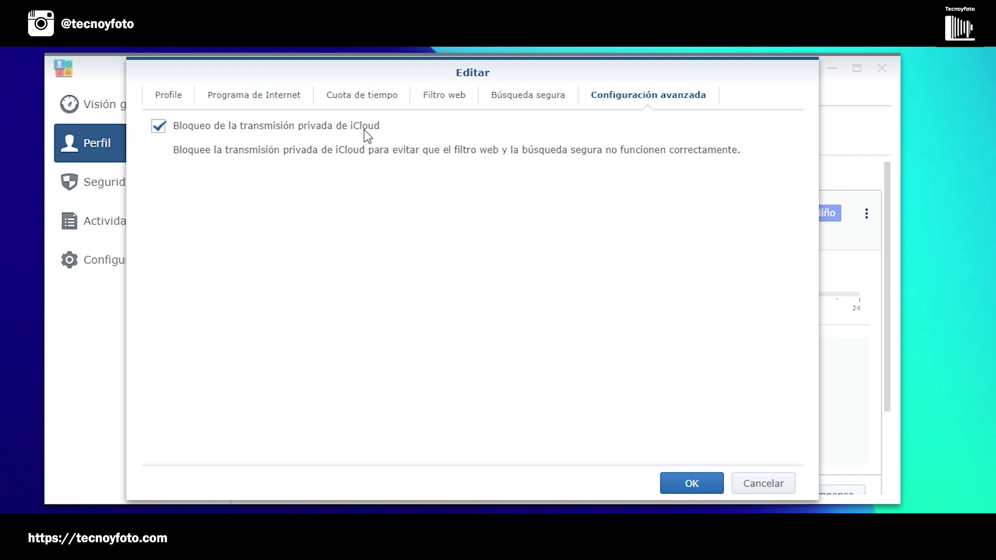
{"action": "key", "text": "Return"}
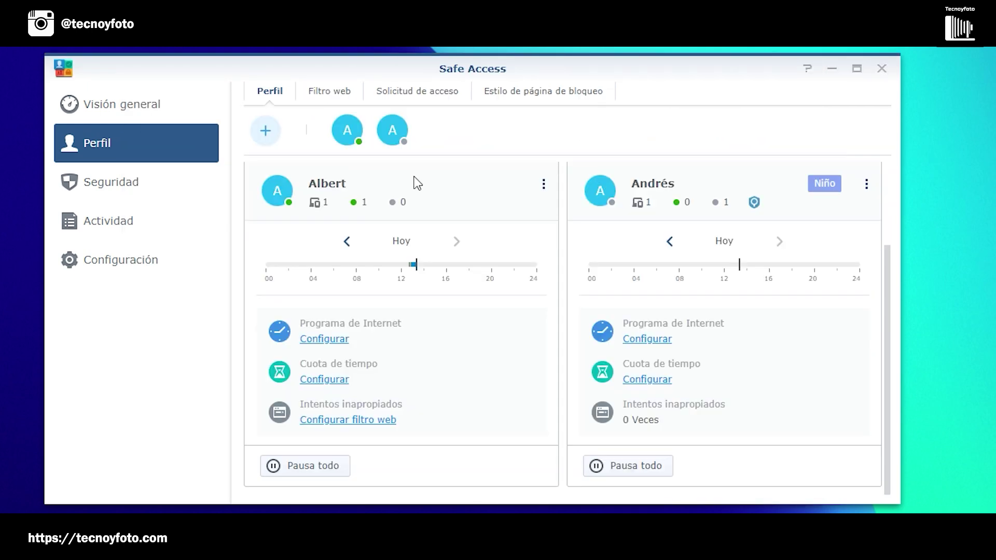
- Examine the predefined Niño web filter's blocked categories, Lista de bloqueo and Lista de permisos, and close it without changes
{"action": "left_click", "coordinate": [330, 94]}
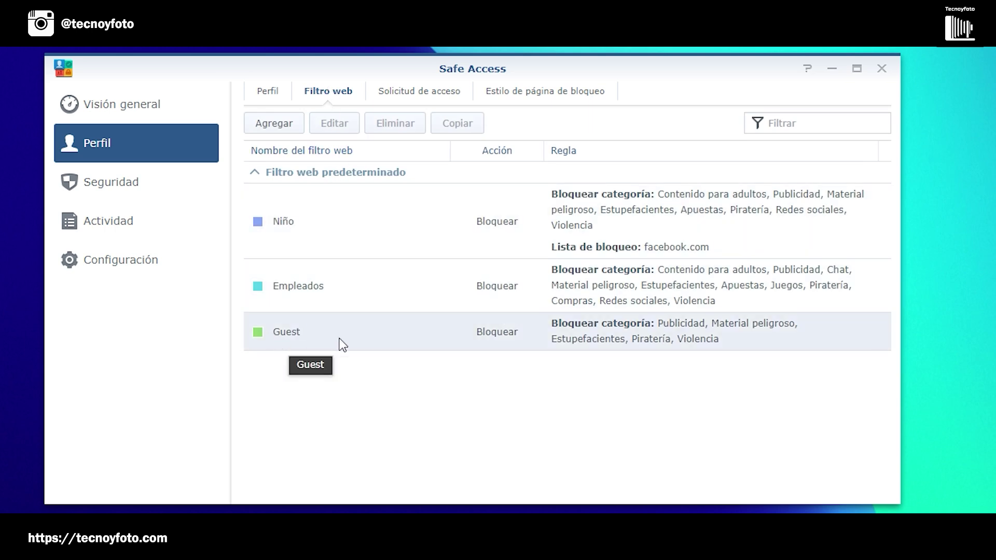
{"action": "left_click", "coordinate": [295, 223]}
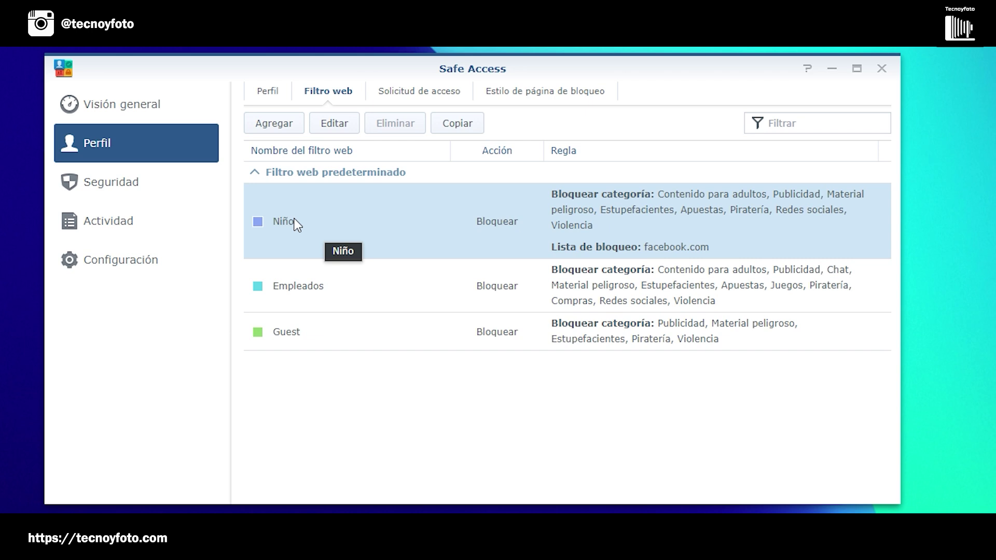
{"action": "left_click", "coordinate": [340, 125]}
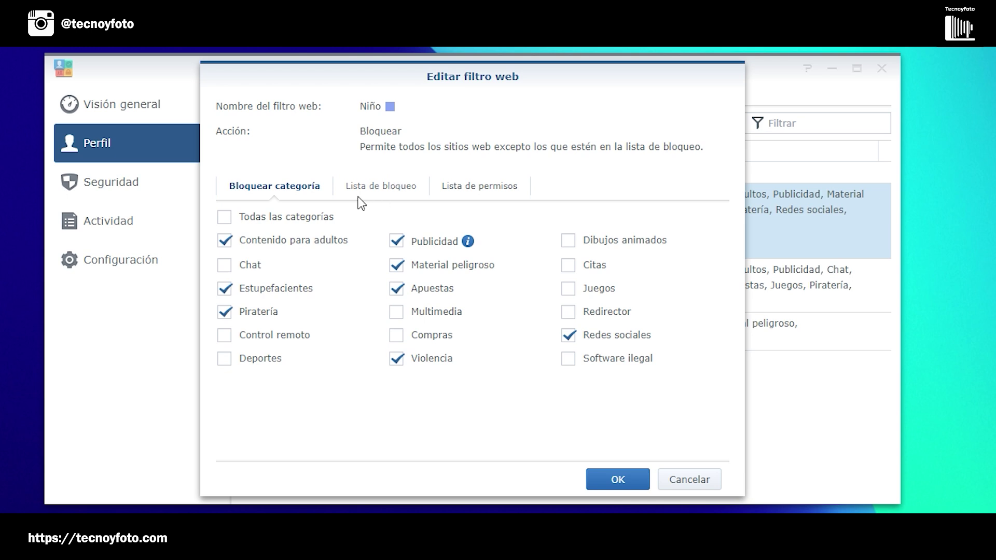
{"action": "left_click", "coordinate": [383, 193]}
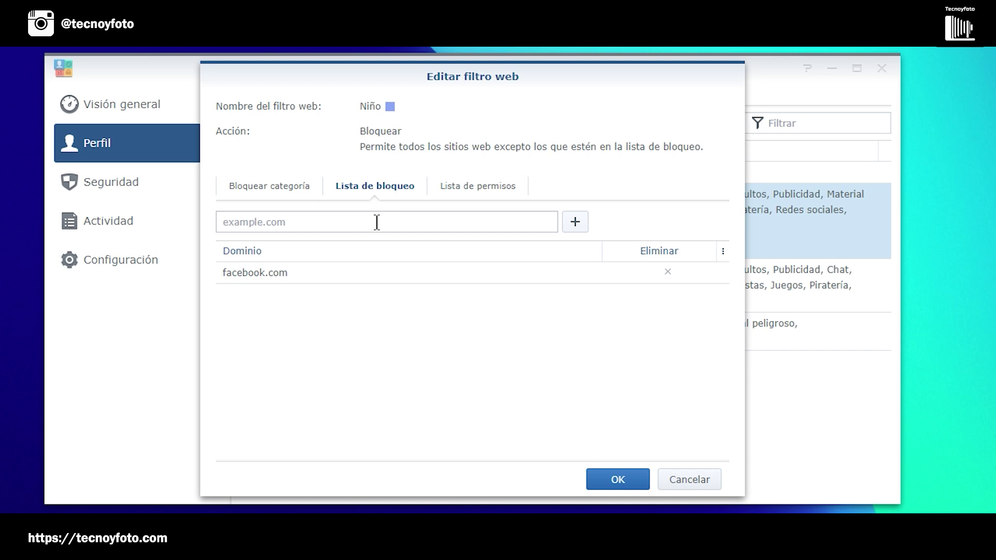
{"action": "left_click", "coordinate": [266, 221]}
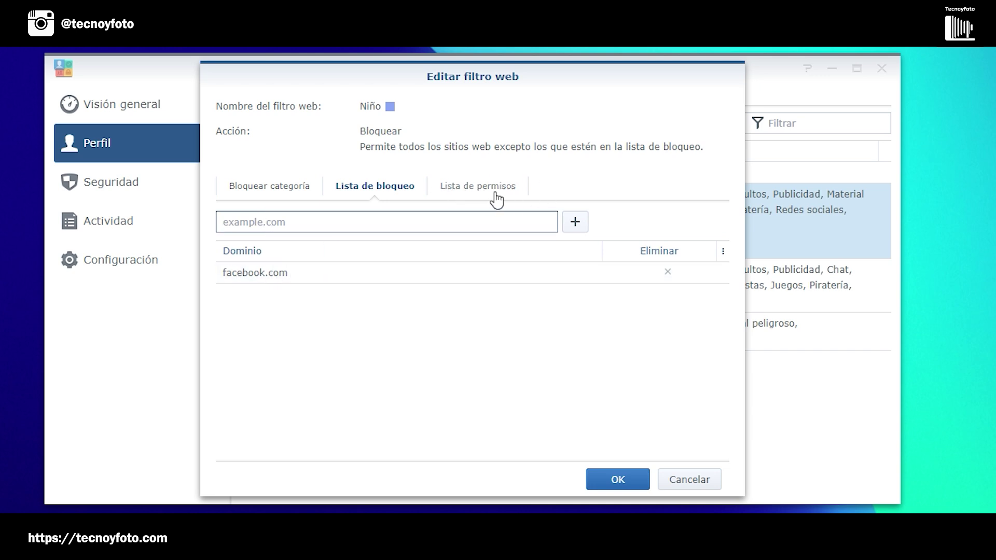
{"action": "left_click", "coordinate": [474, 190]}
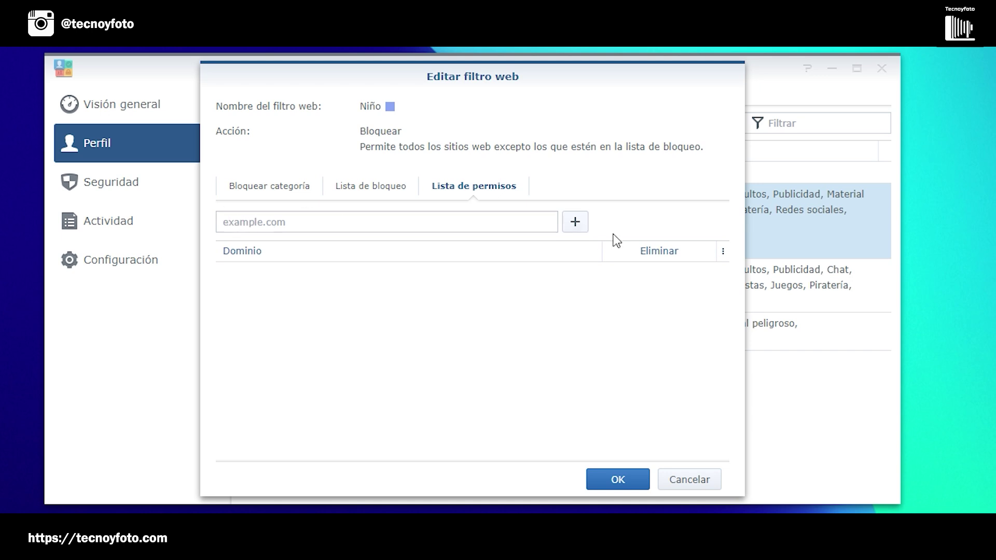
{"action": "left_click", "coordinate": [617, 480]}
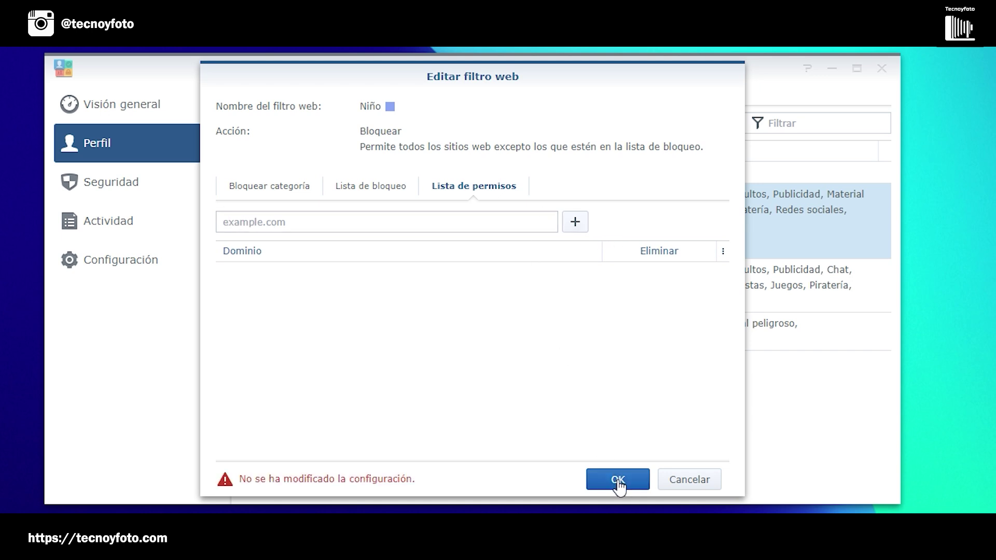
{"action": "left_click", "coordinate": [688, 480]}
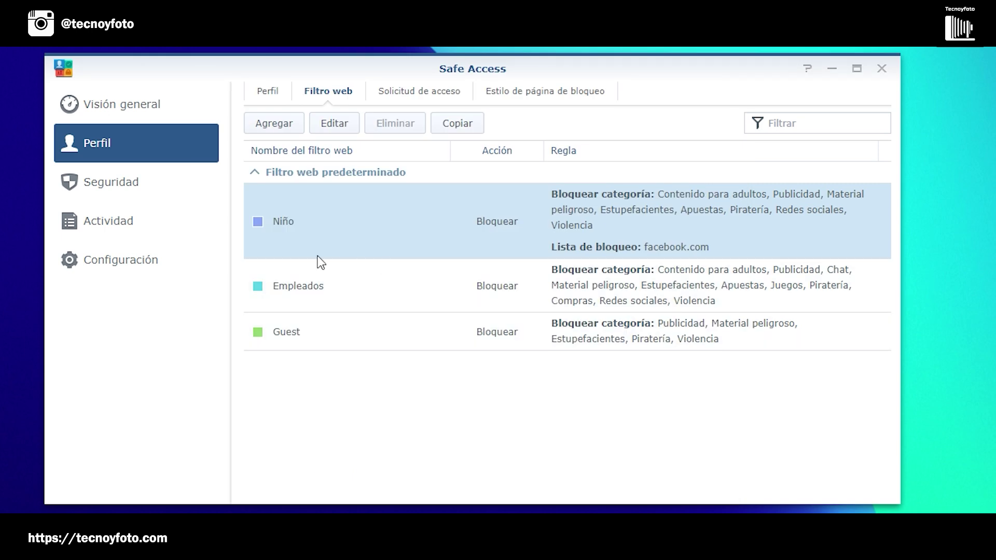
- Examine the blocked categories of the predefined Empleados web filter and close it without changes
{"action": "left_click", "coordinate": [292, 288]}
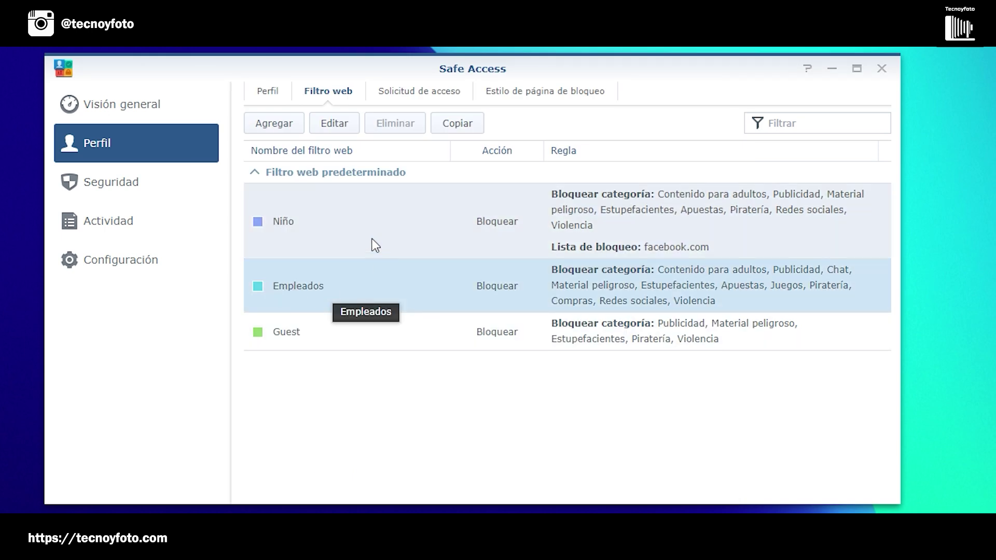
{"action": "left_click", "coordinate": [335, 125]}
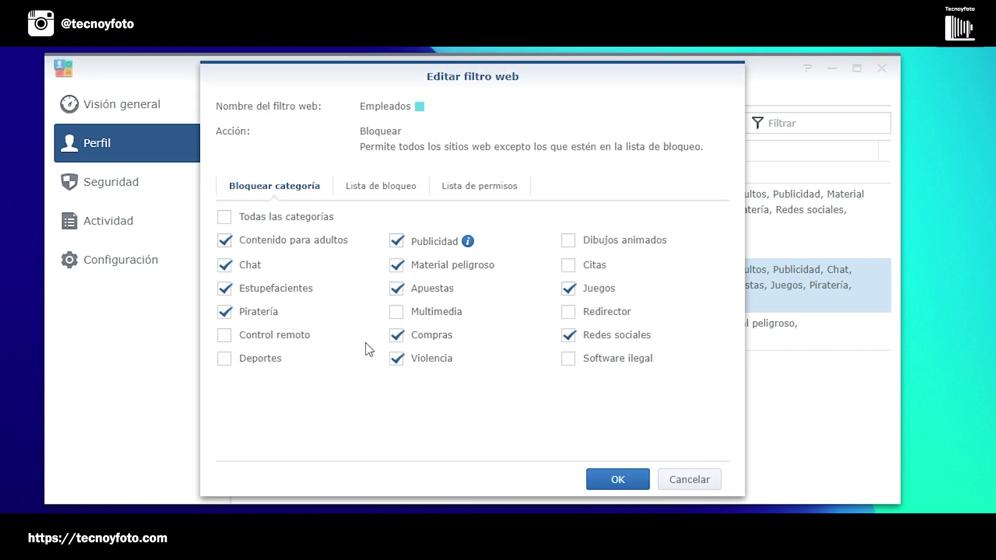
{"action": "left_click", "coordinate": [692, 481]}
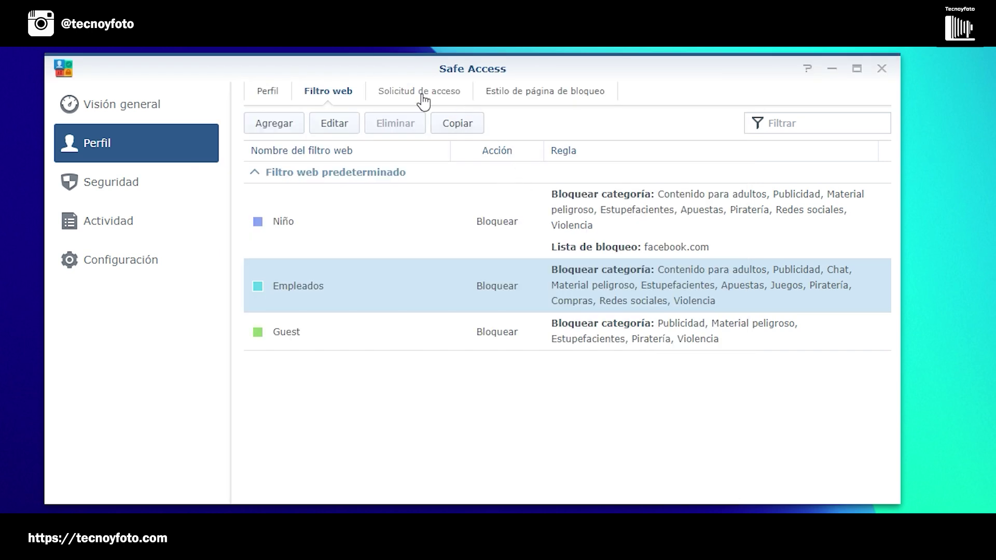
- Examine the access request settings without changing them, and view the customization options for the block page style
{"action": "left_click", "coordinate": [305, 226]}
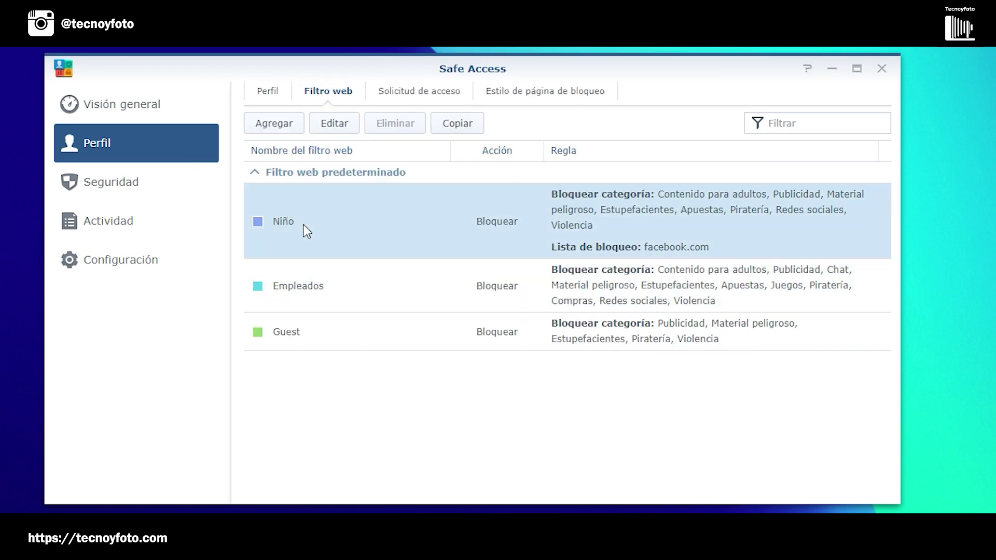
{"action": "left_click", "coordinate": [419, 94]}
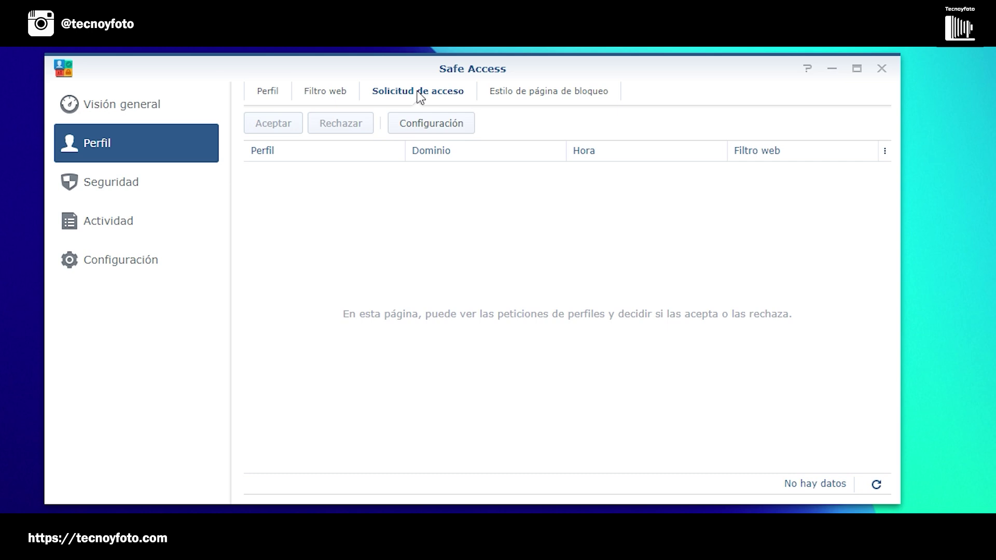
{"action": "left_click", "coordinate": [403, 125]}
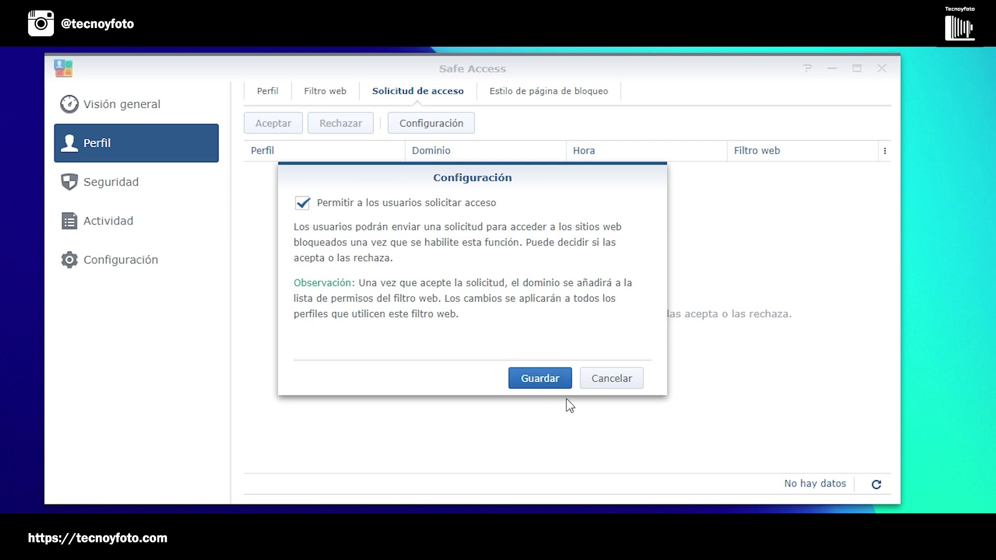
{"action": "left_click", "coordinate": [614, 379]}
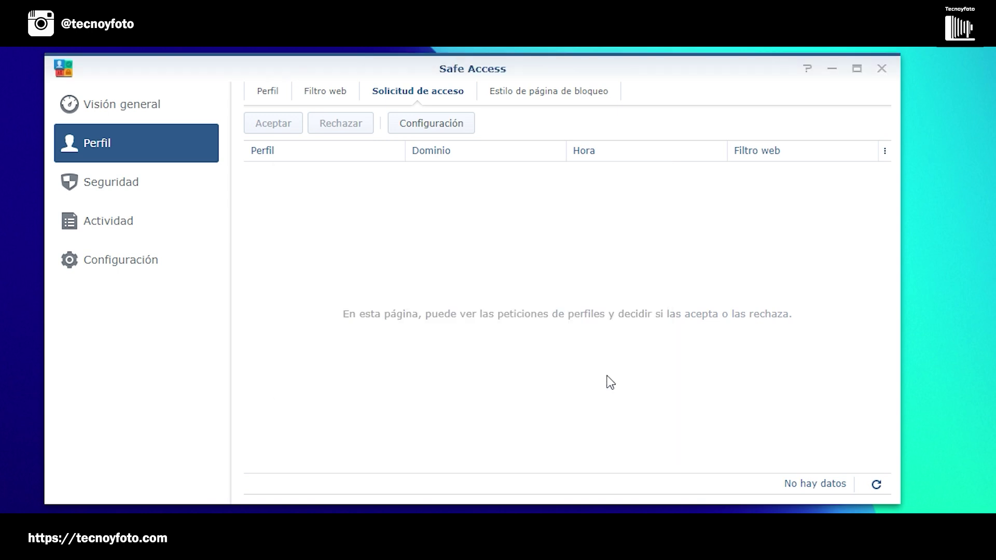
{"action": "left_click", "coordinate": [529, 94]}
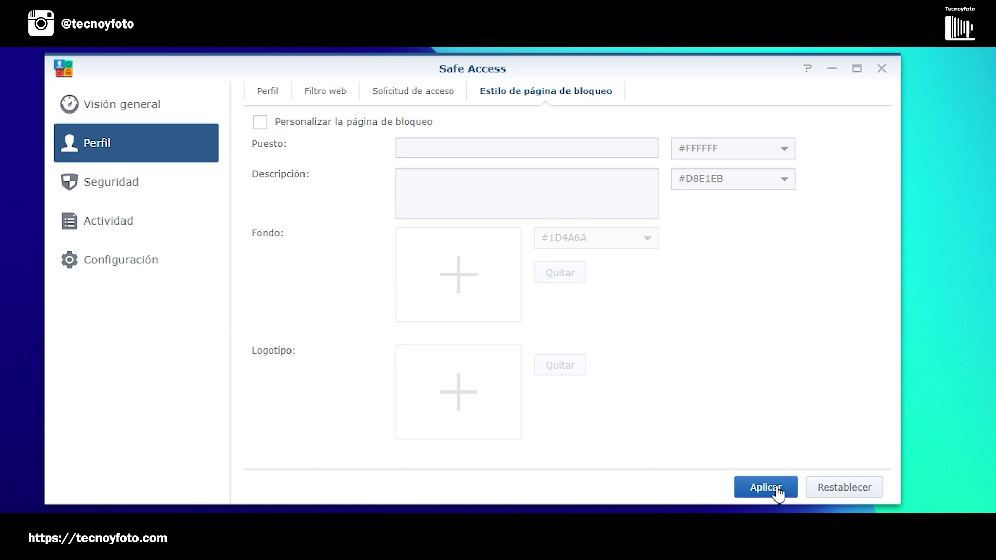
- Return to the profile overview and load Facebook in a browser tab to test access
{"action": "left_click", "coordinate": [100, 159]}
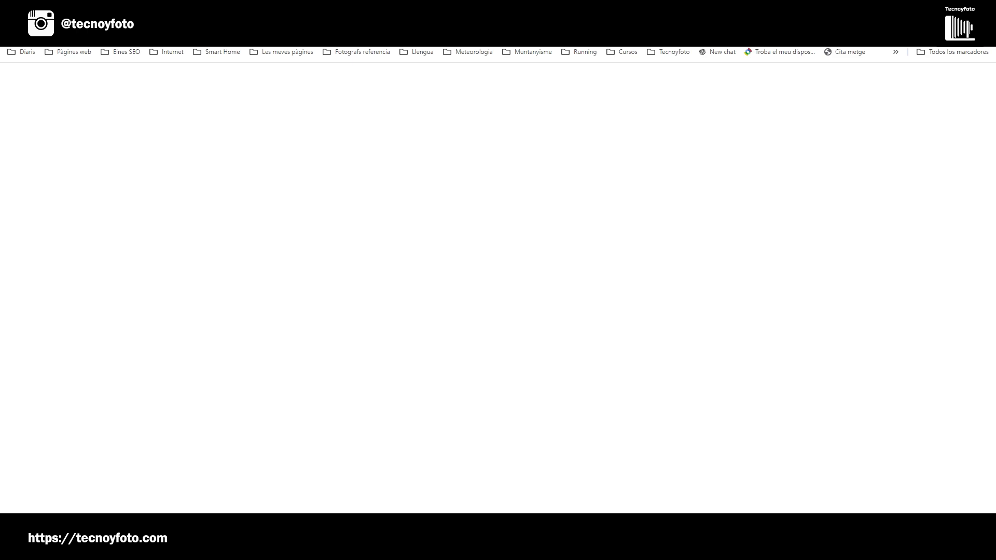
{"action": "type", "text": "fa"}
{"action": "key", "text": "Return"}
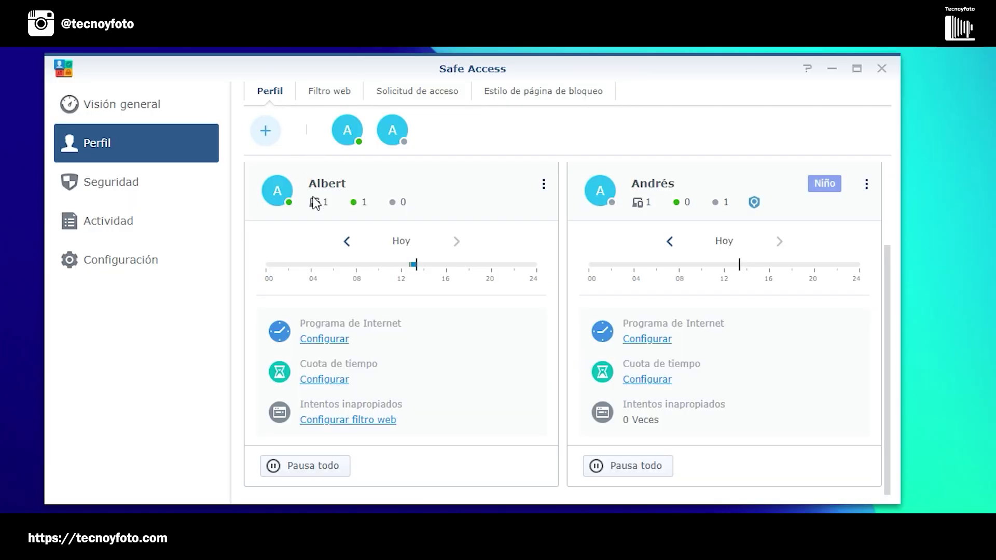
- Turn on the Niño web filter for the first user profile, save the profile, and open a new browser tab for testing
{"action": "left_click", "coordinate": [542, 187]}
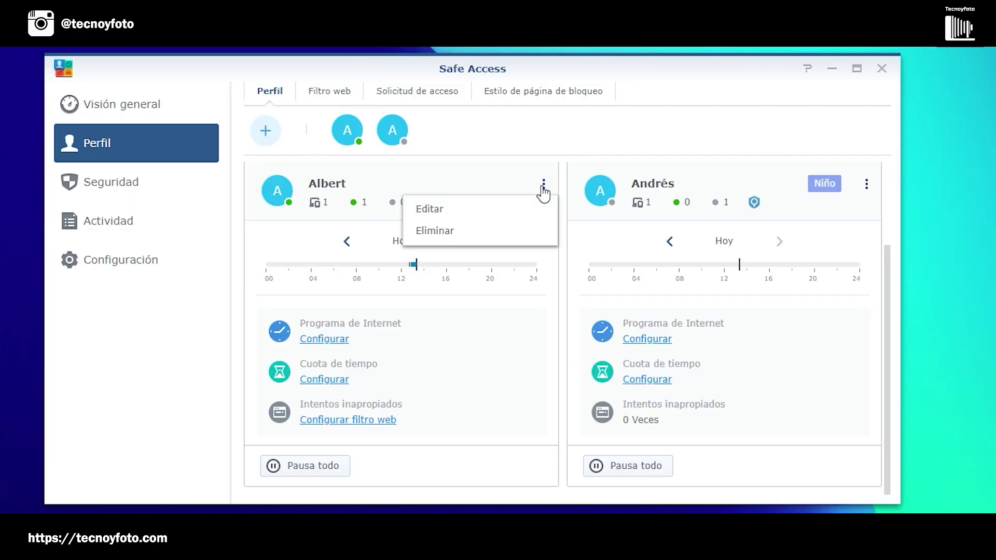
{"action": "left_click", "coordinate": [441, 210]}
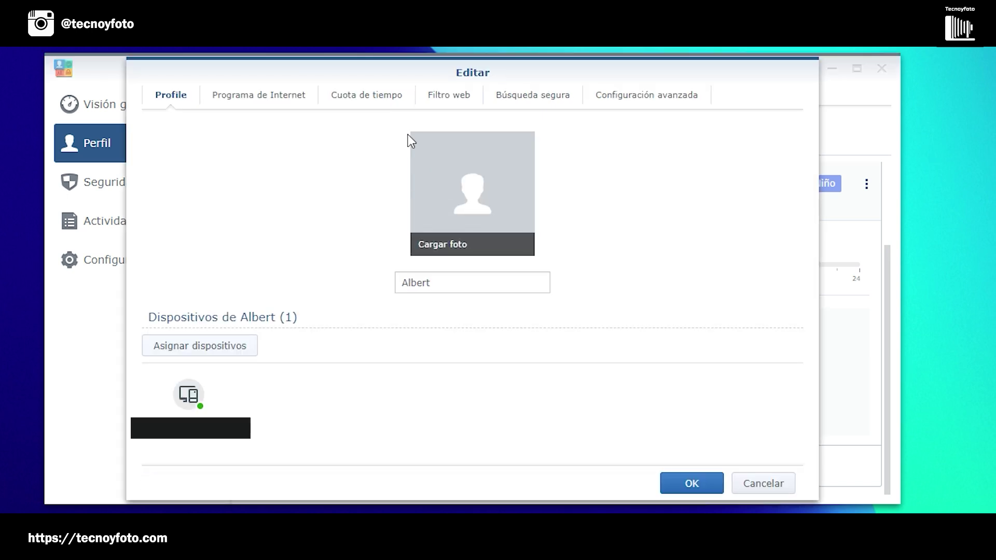
{"action": "left_click", "coordinate": [450, 103]}
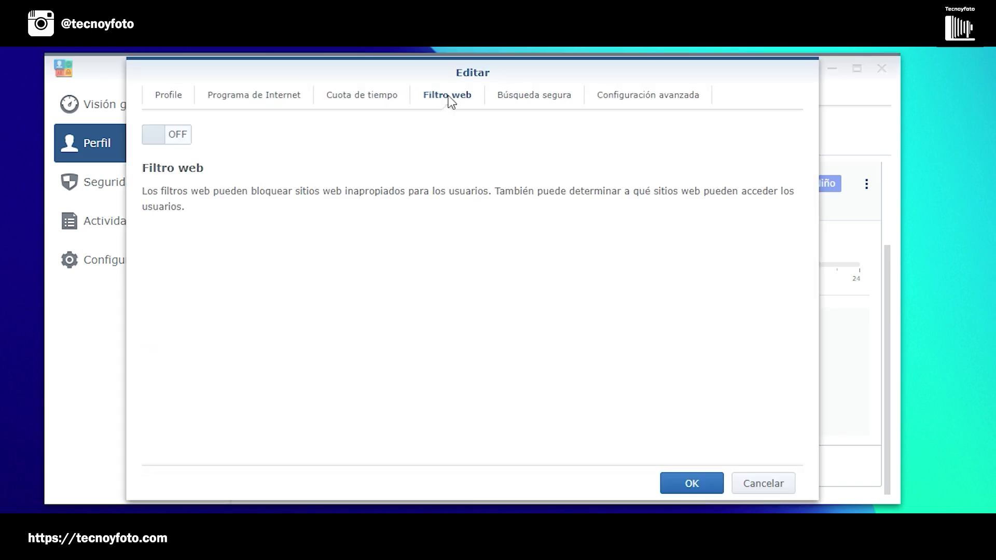
{"action": "left_click", "coordinate": [162, 139]}
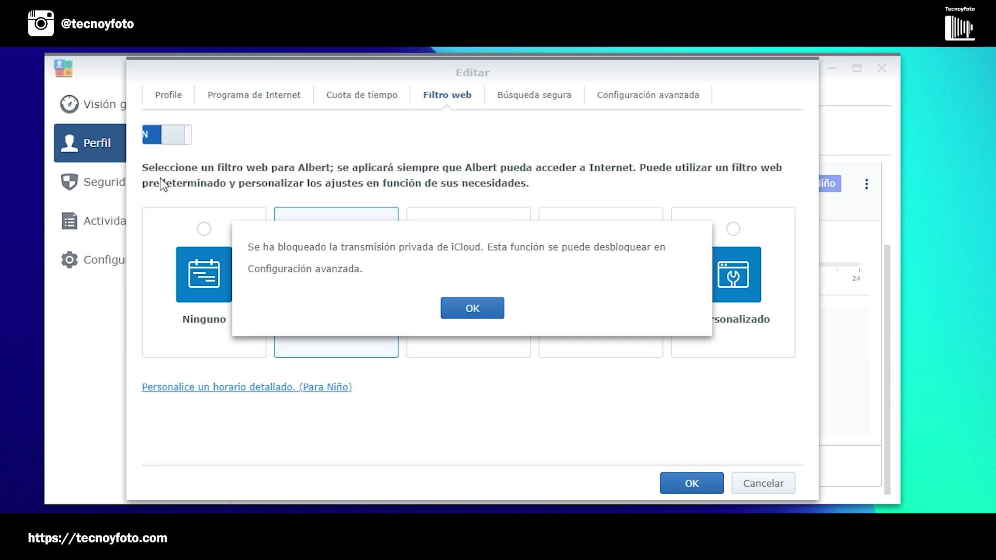
{"action": "left_click", "coordinate": [476, 310]}
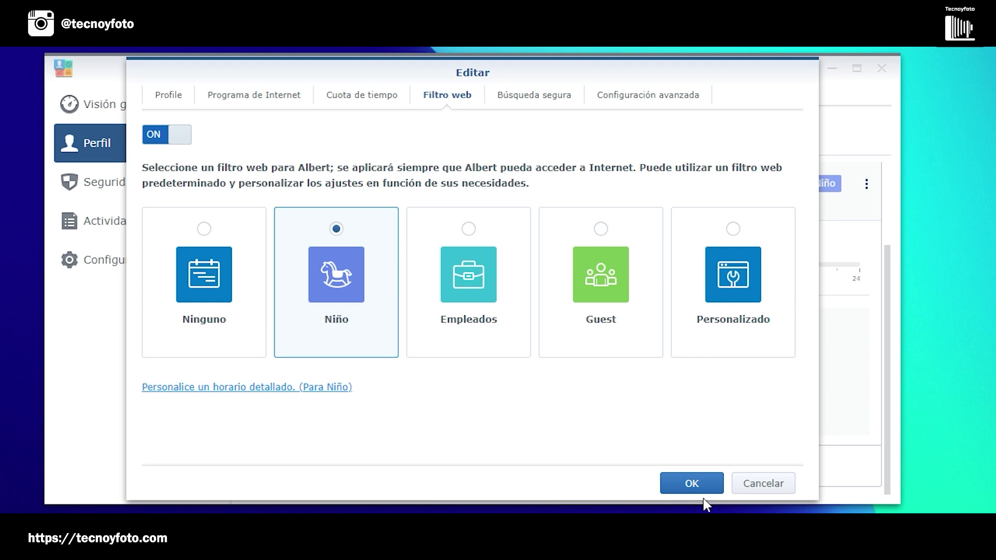
{"action": "left_click", "coordinate": [692, 484]}
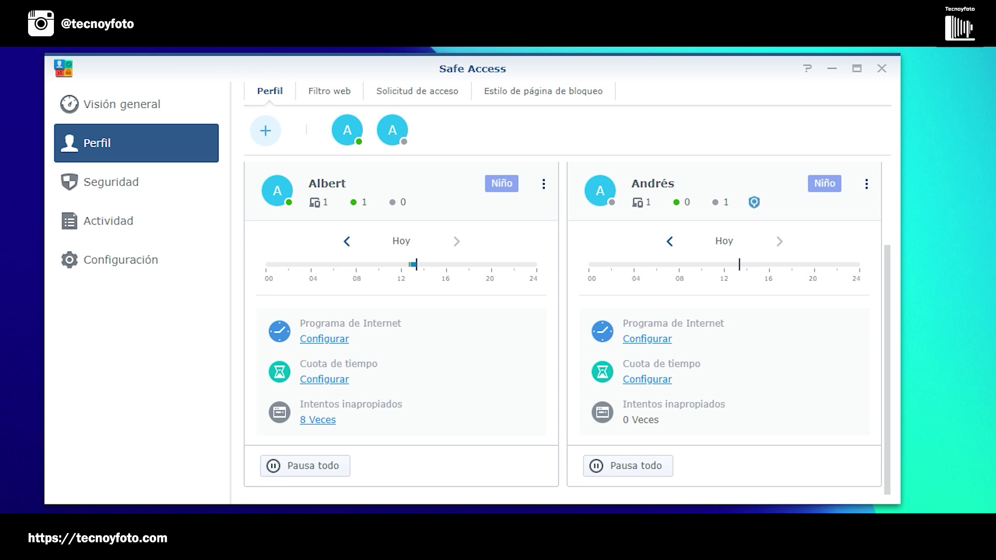
{"action": "key", "text": "ctrl+t"}
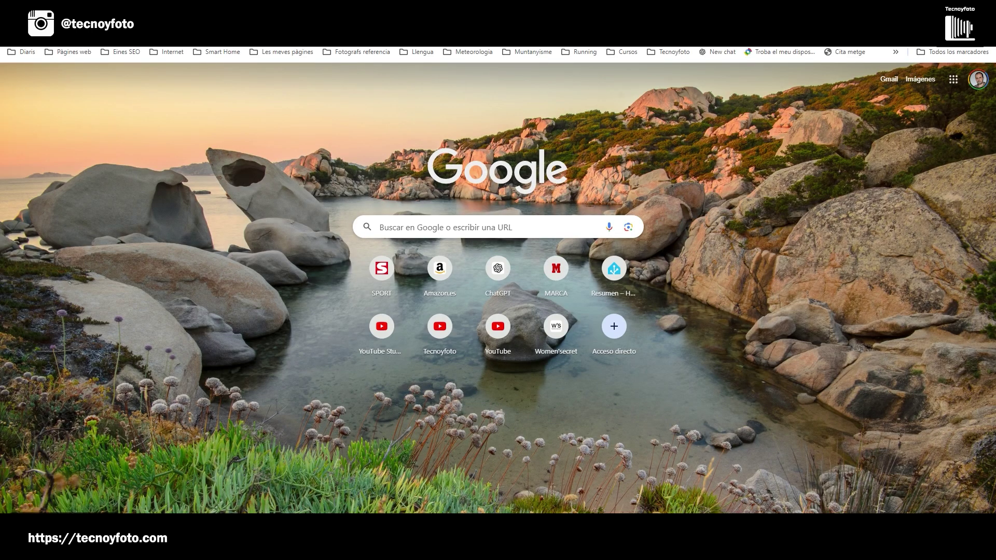
{"action": "key", "text": "F11"}
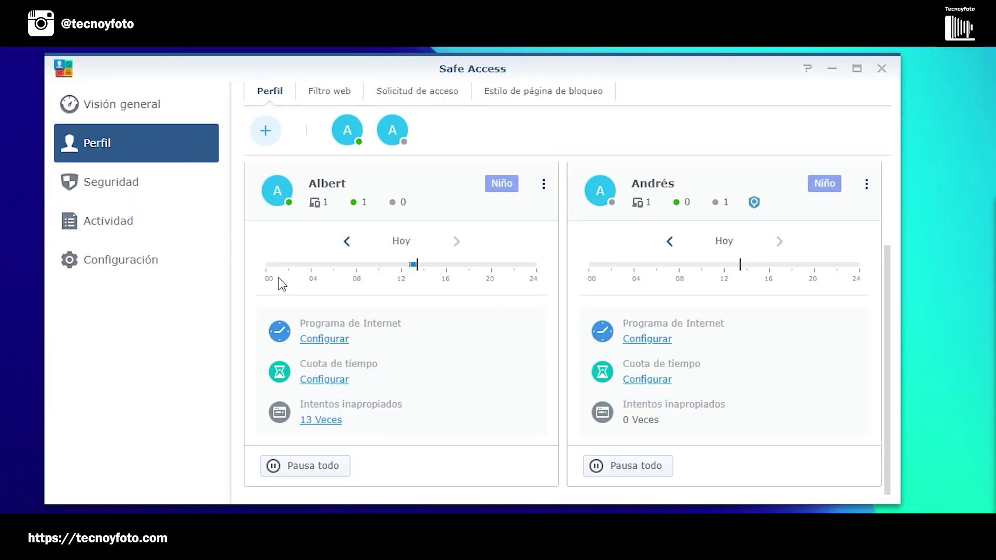
- Turn off the web filter in the first user profile and save the profile
{"action": "left_click", "coordinate": [543, 185]}
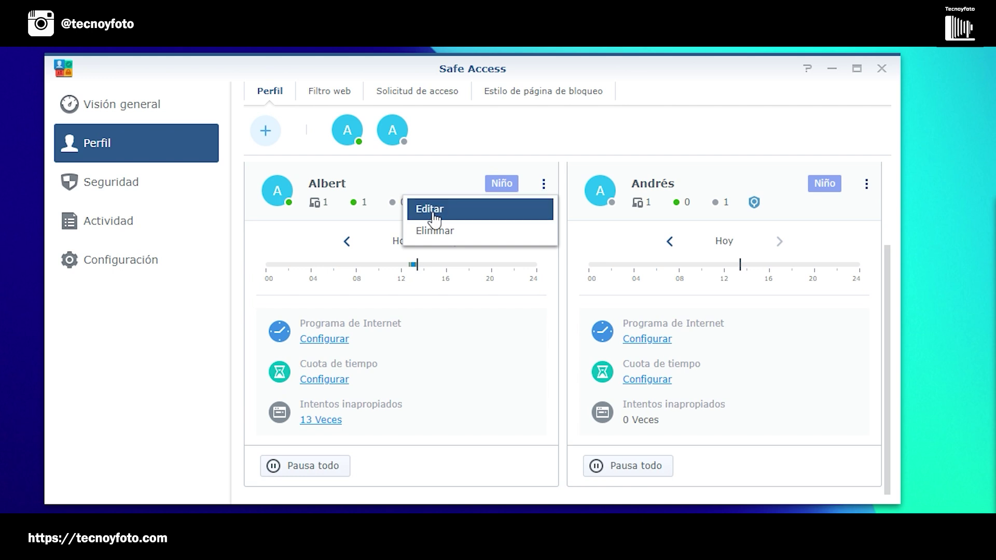
{"action": "left_click", "coordinate": [415, 210]}
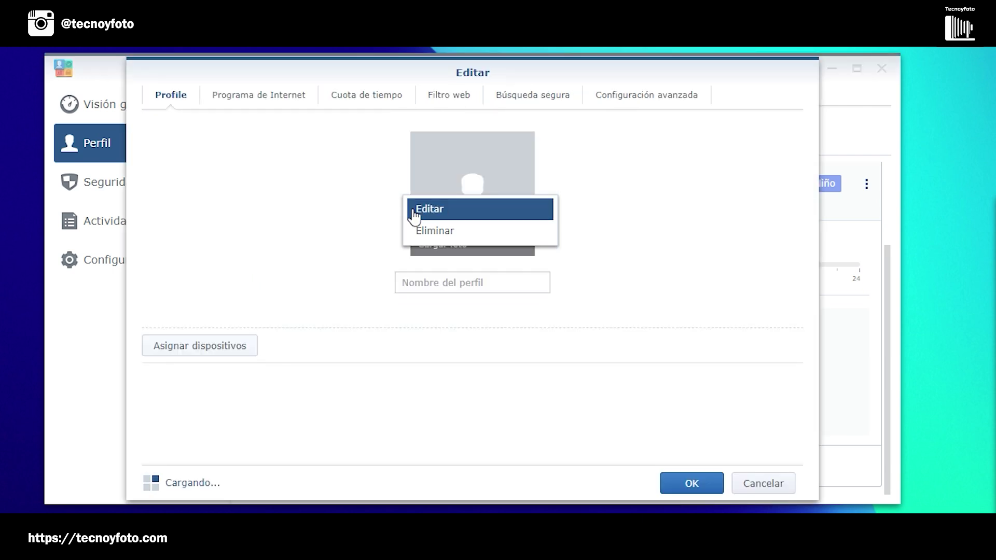
{"action": "left_click", "coordinate": [433, 99]}
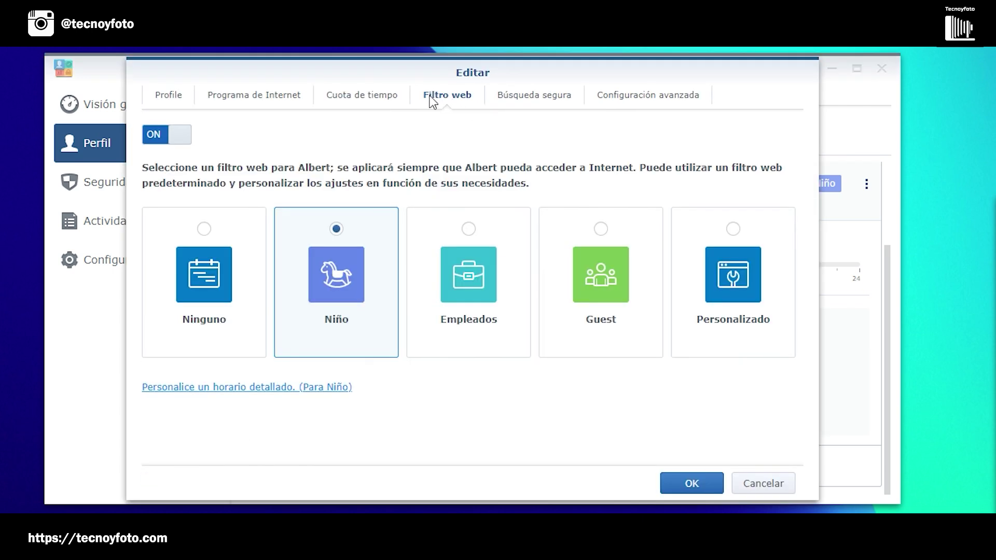
{"action": "left_click", "coordinate": [153, 136]}
{"action": "left_click", "coordinate": [686, 484]}
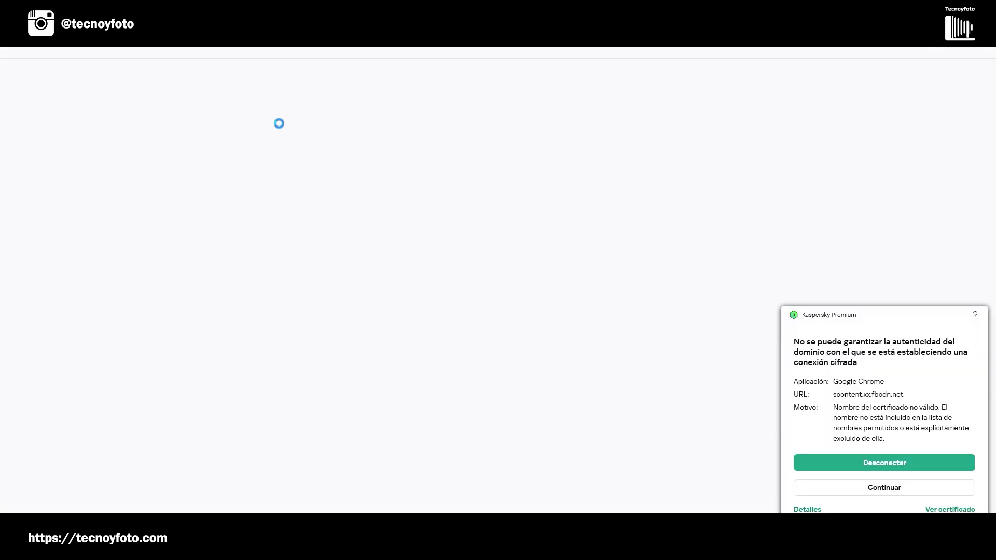
- Continue past the Kaspersky certificate warning and open Facebook from the Firefox start page to test access
{"action": "left_click", "coordinate": [883, 487]}
{"action": "left_click", "coordinate": [594, 322]}
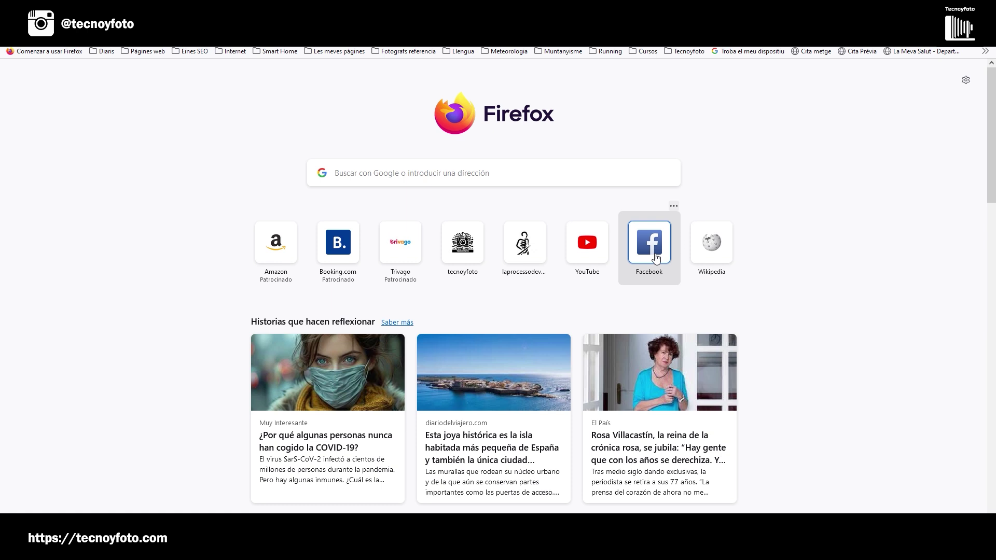
{"action": "left_click", "coordinate": [654, 258]}
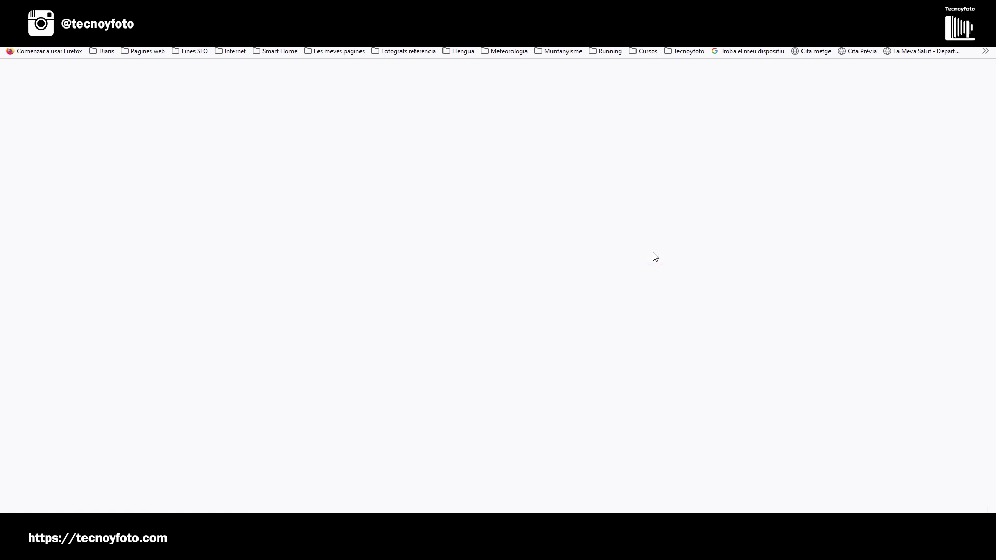